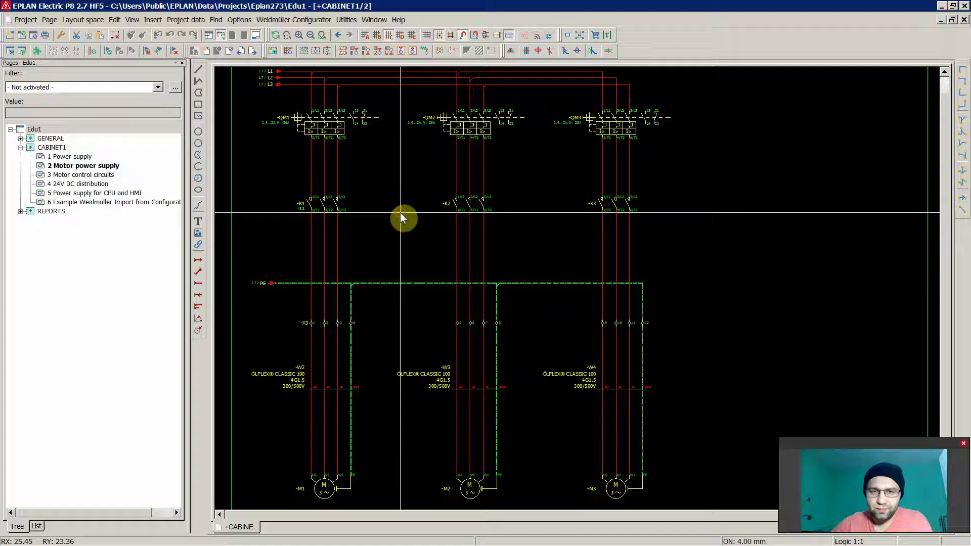
Window-select breaker QM1 and copy it, using QM1 as the reference point.
{"action": "scroll", "coordinate": [399, 207], "scroll_direction": "down", "scroll_amount": 2}
{"action": "scroll", "coordinate": [396, 201], "scroll_direction": "up", "scroll_amount": 2}
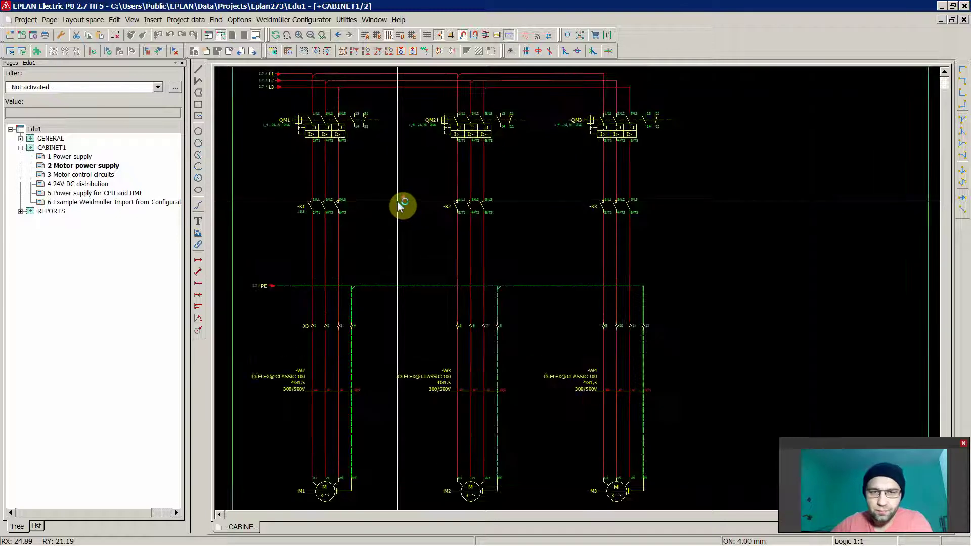
{"action": "scroll", "coordinate": [396, 202], "scroll_direction": "down", "scroll_amount": 2}
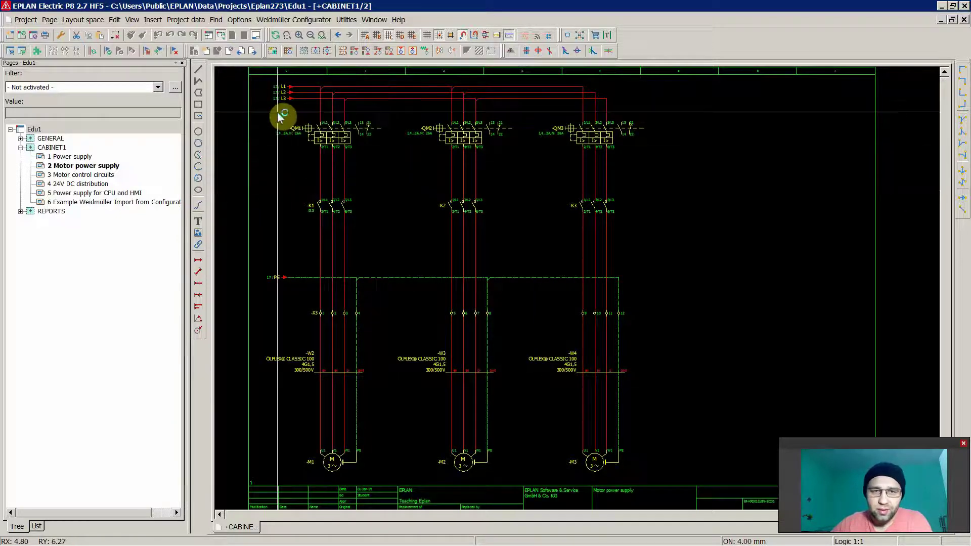
{"action": "left_click_drag", "start_coordinate": [280, 116], "coordinate": [408, 178]}
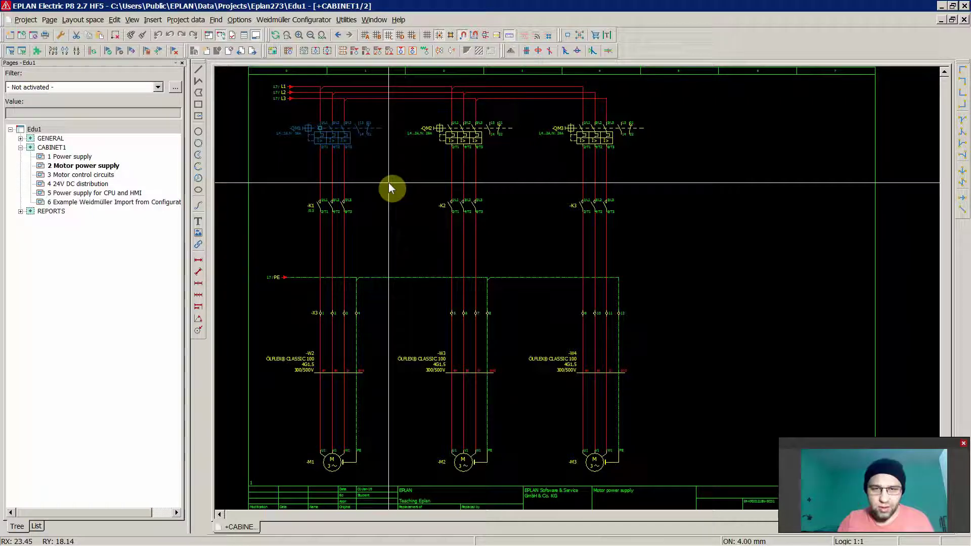
{"action": "key", "text": "ctrl+c"}
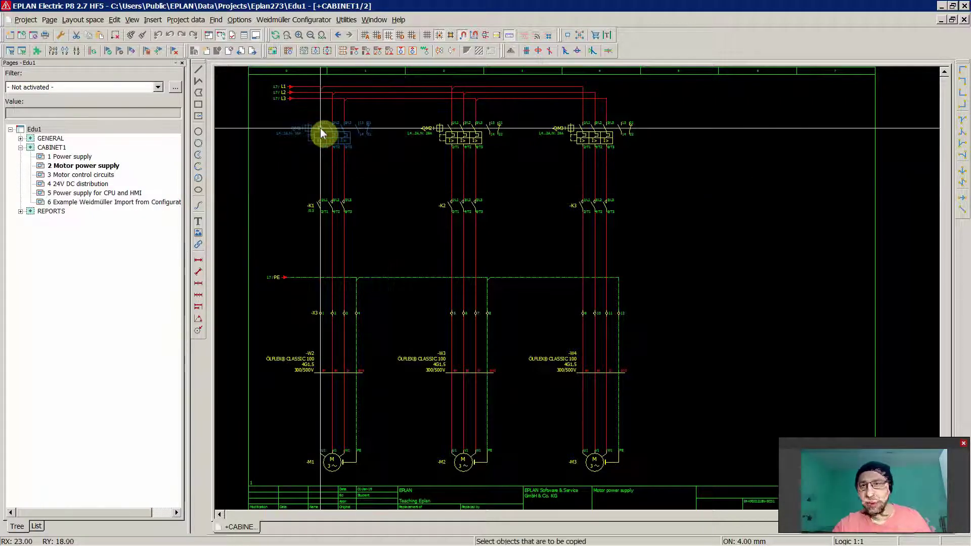
{"action": "left_click", "coordinate": [320, 130]}
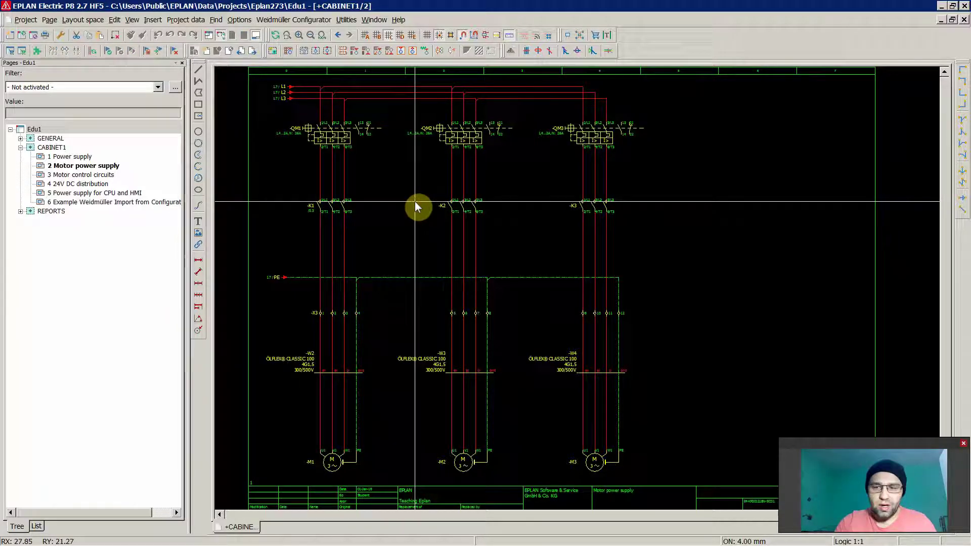
Go to page 3 'Motor control circuits' and paste the copied QM1 breaker, retrying after one cancel.
{"action": "key", "text": "Page_Down"}
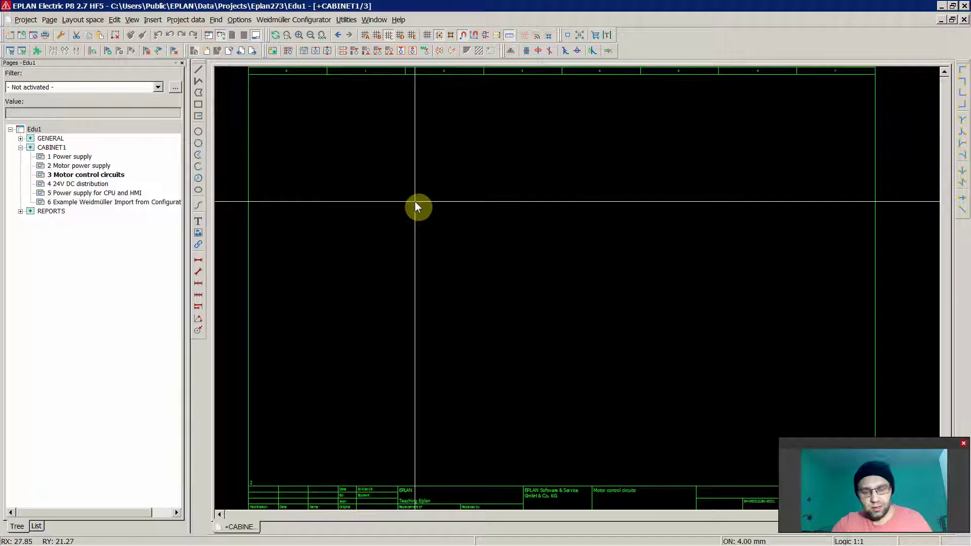
{"action": "key", "text": "ctrl+v"}
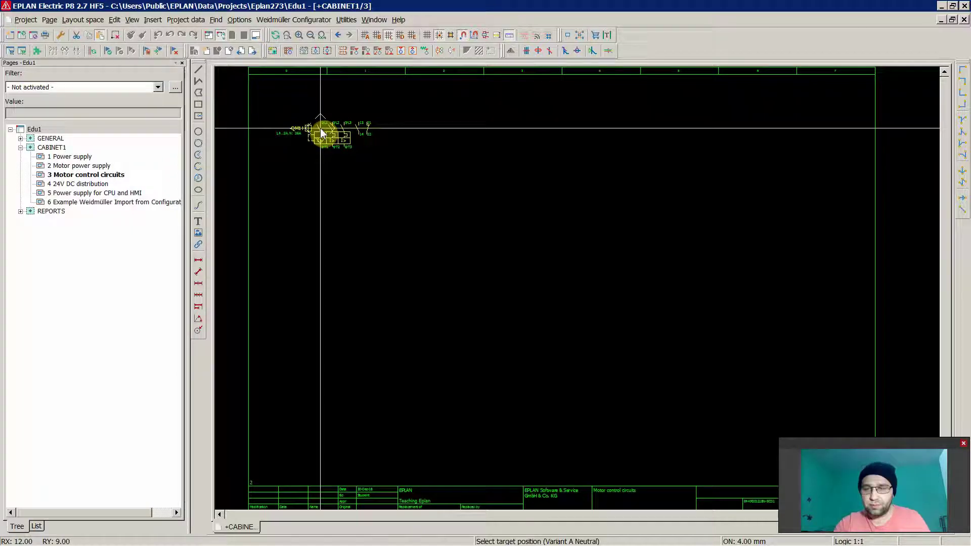
{"action": "key", "text": "Escape"}
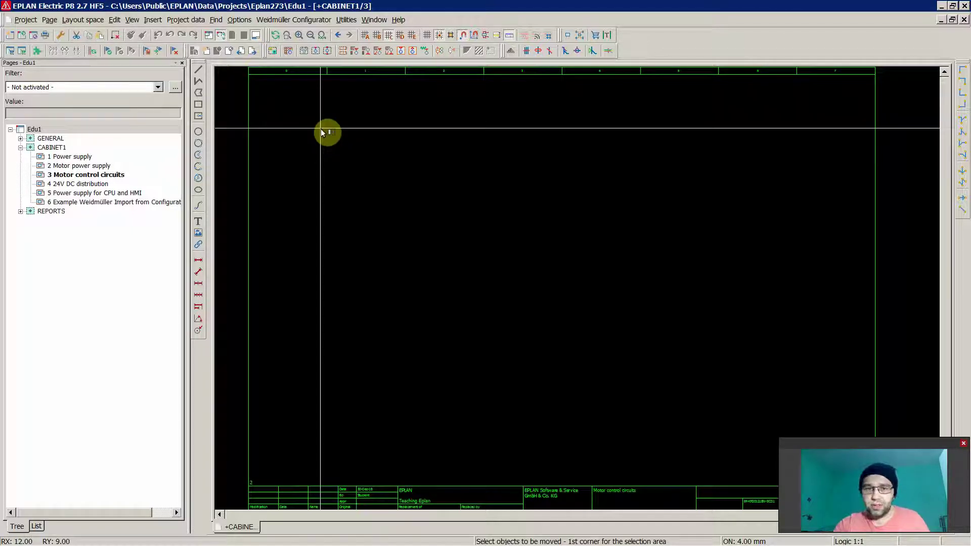
{"action": "key", "text": "Escape"}
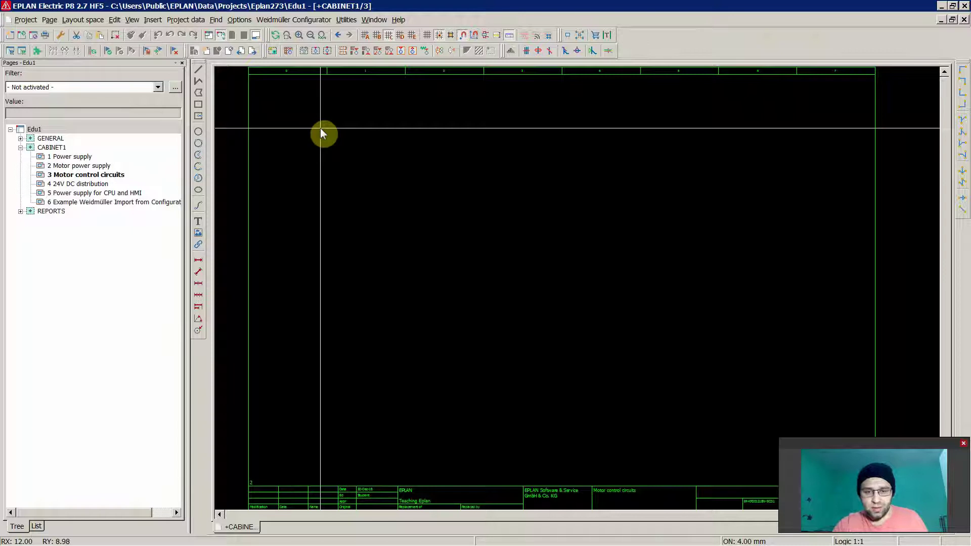
{"action": "key", "text": "ctrl+v"}
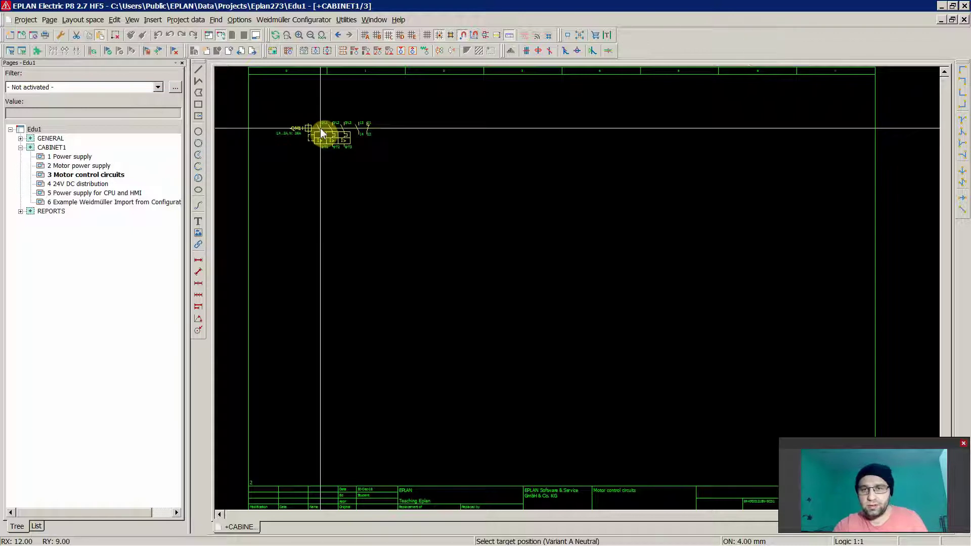
{"action": "key", "text": "y"}
{"action": "key", "text": "x"}
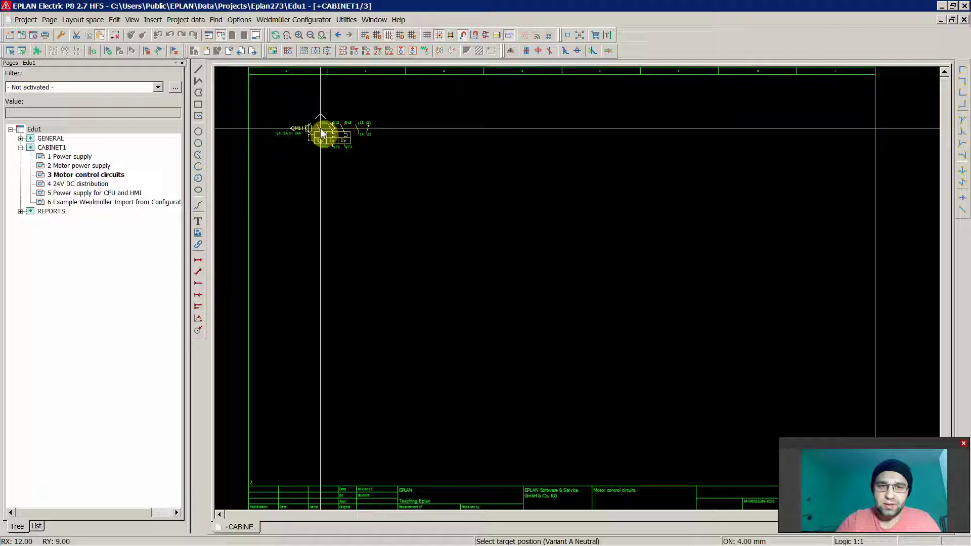
Drop the pasted breaker near the page's top-left, renumbering it QM4 with Number insertion mode.
{"action": "left_click", "coordinate": [320, 129]}
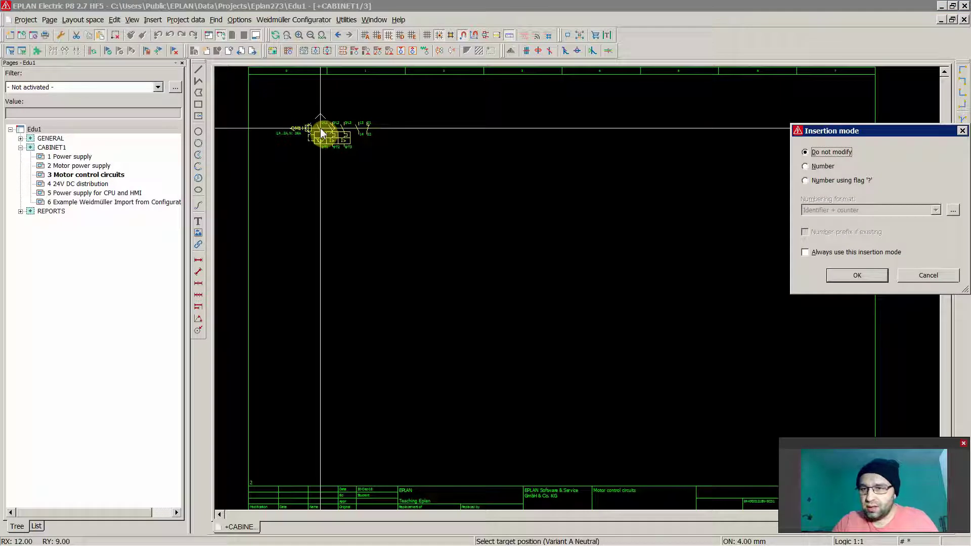
{"action": "key", "text": "Down"}
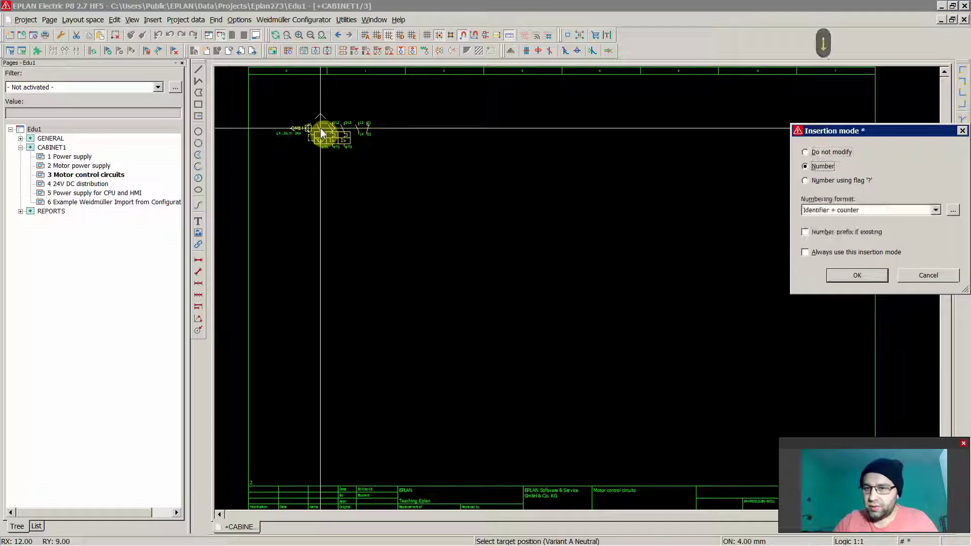
{"action": "key", "text": "Return"}
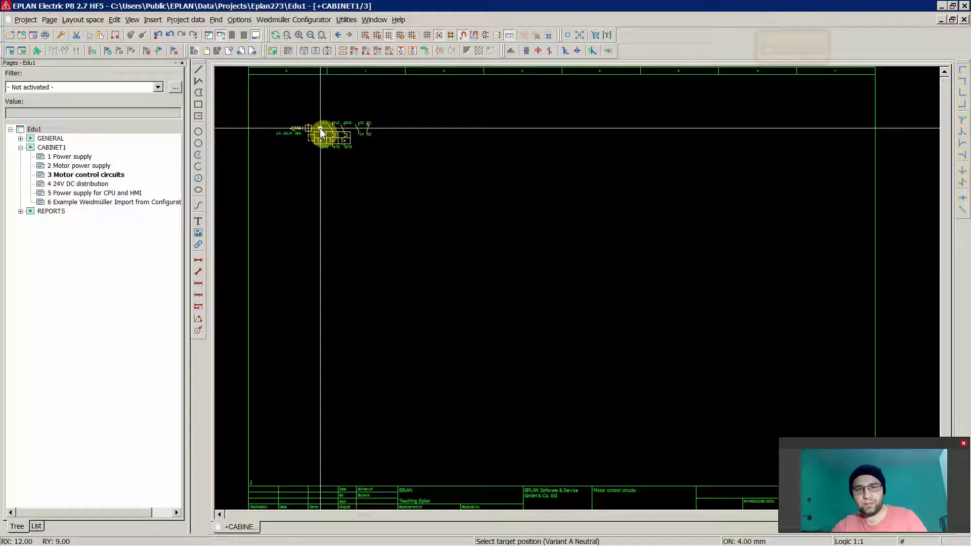
{"action": "left_click", "coordinate": [321, 130]}
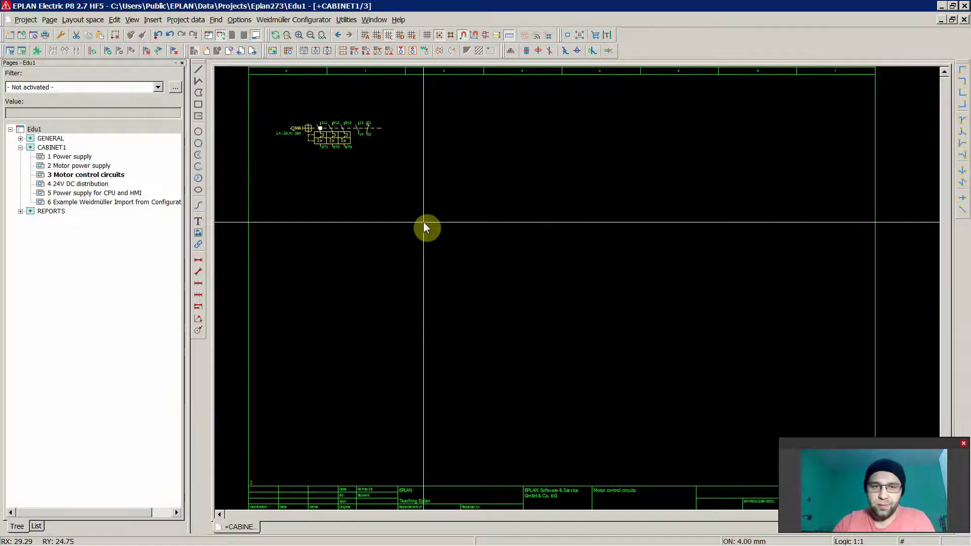
{"action": "key", "text": "Page_Up"}
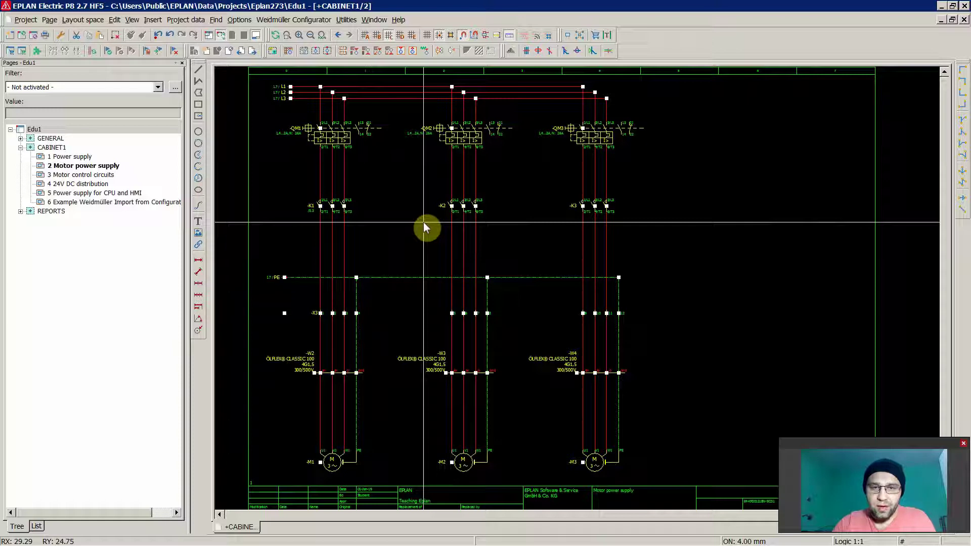
{"action": "key", "text": "Page_Down"}
{"action": "key", "text": "Page_Up"}
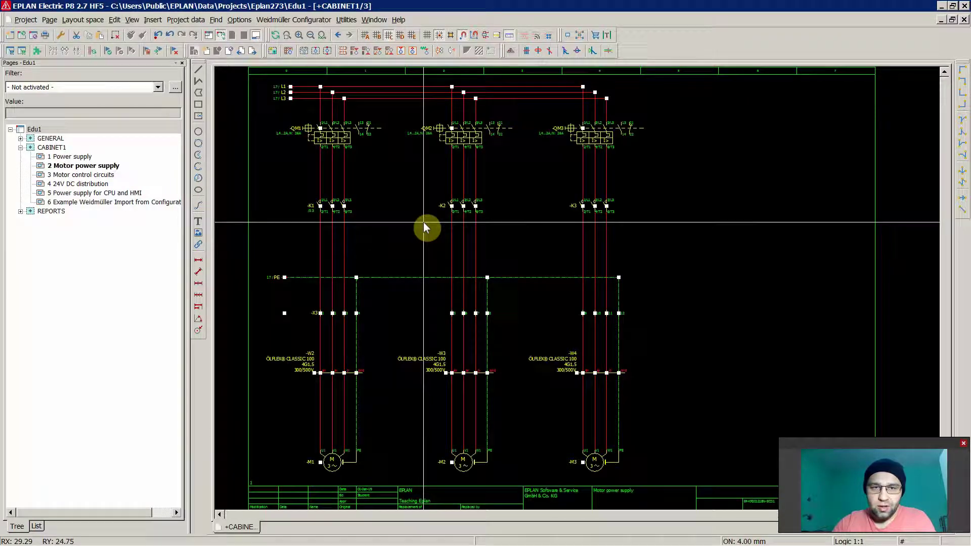
{"action": "key", "text": "Page_Down"}
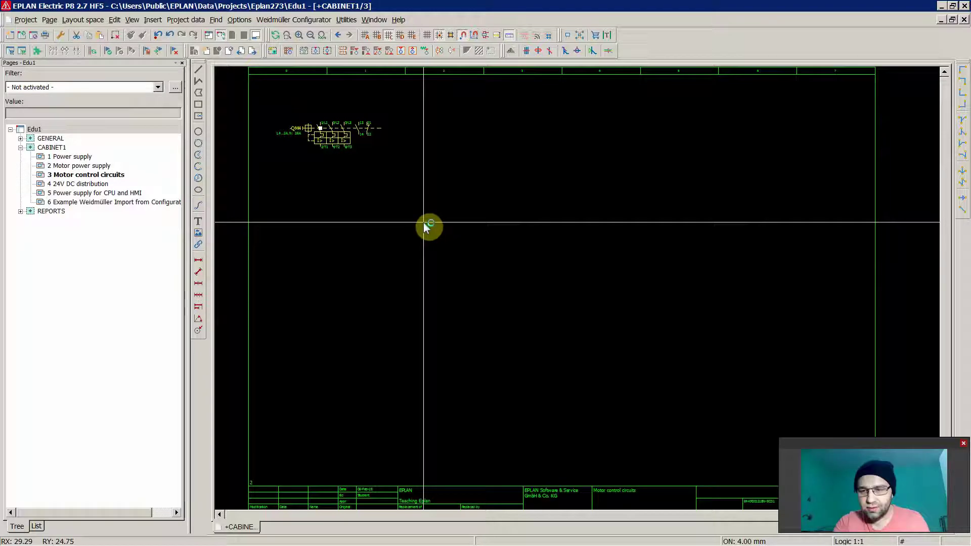
{"action": "key", "text": "ctrl+c"}
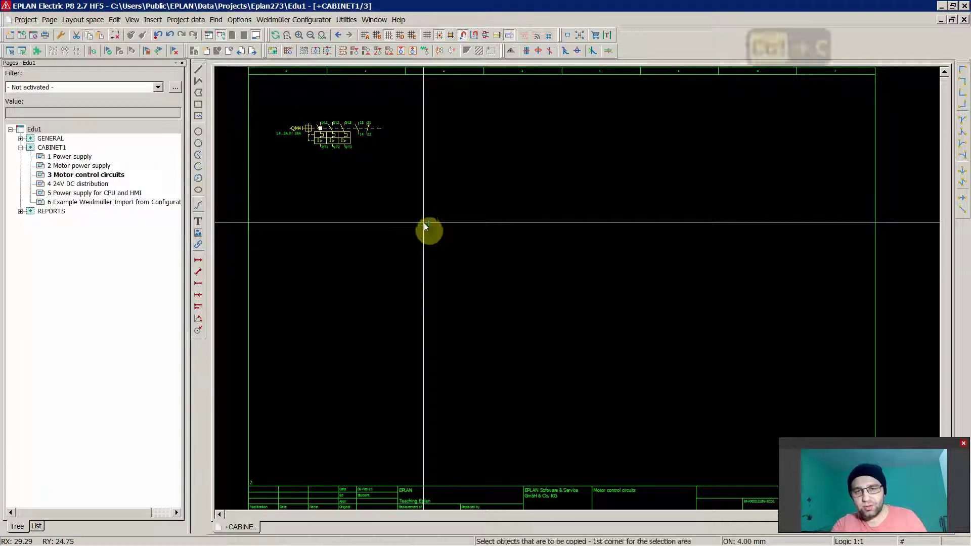
{"action": "key", "text": "ctrl+v"}
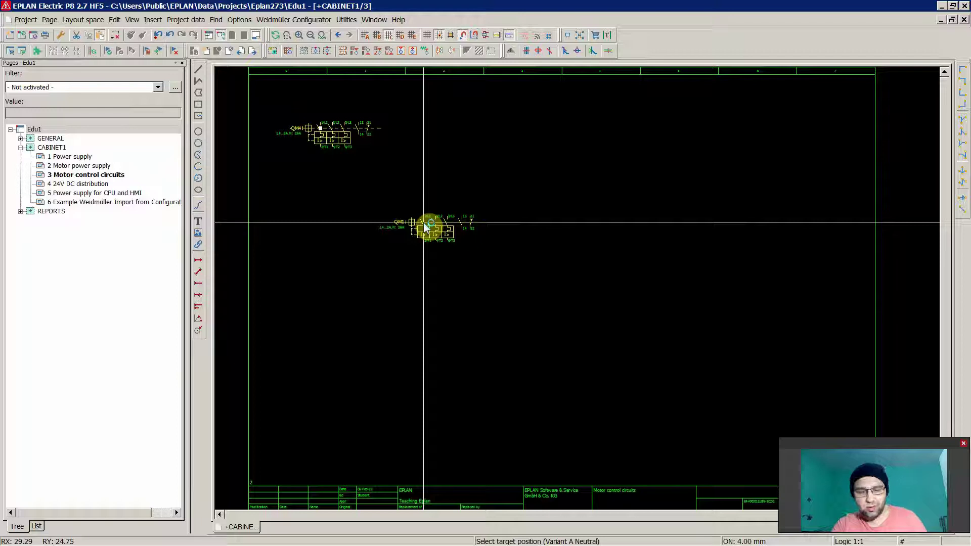
{"action": "key", "text": "Escape"}
{"action": "key", "text": "ctrl+f"}
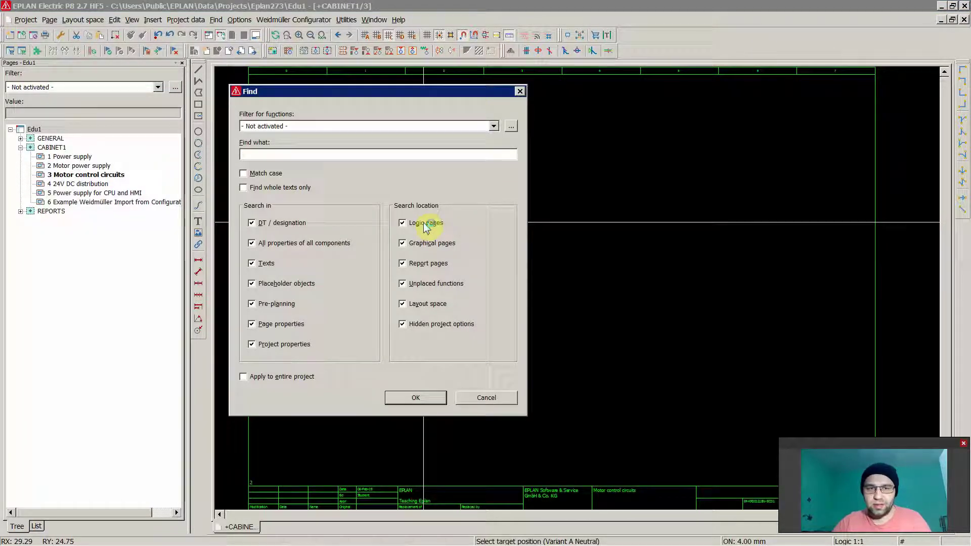
{"action": "key", "text": "Escape"}
{"action": "key", "text": "Escape"}
{"action": "key", "text": "Escape"}
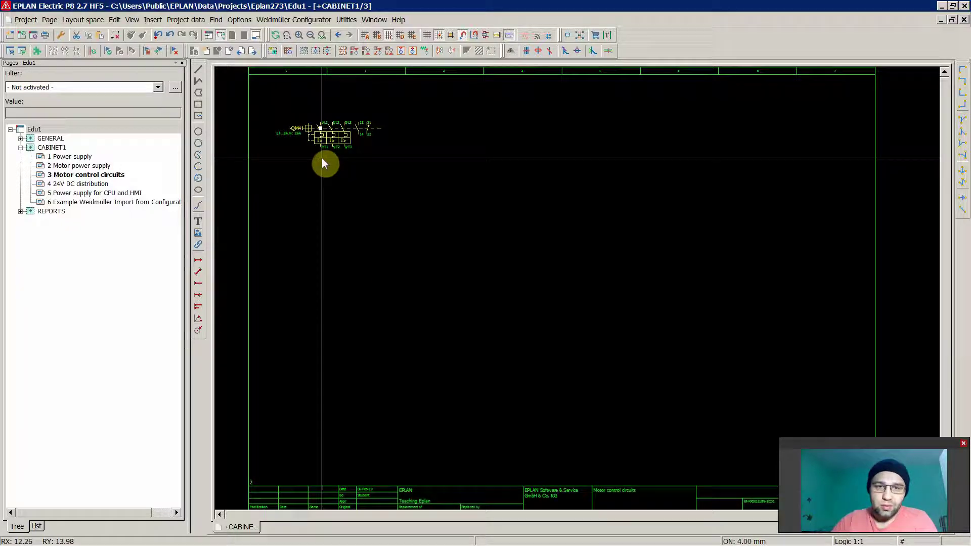
Open breaker QM4's component properties on the Display tab.
{"action": "scroll", "coordinate": [322, 158], "scroll_direction": "up", "scroll_amount": 2}
{"action": "left_click", "coordinate": [326, 137]}
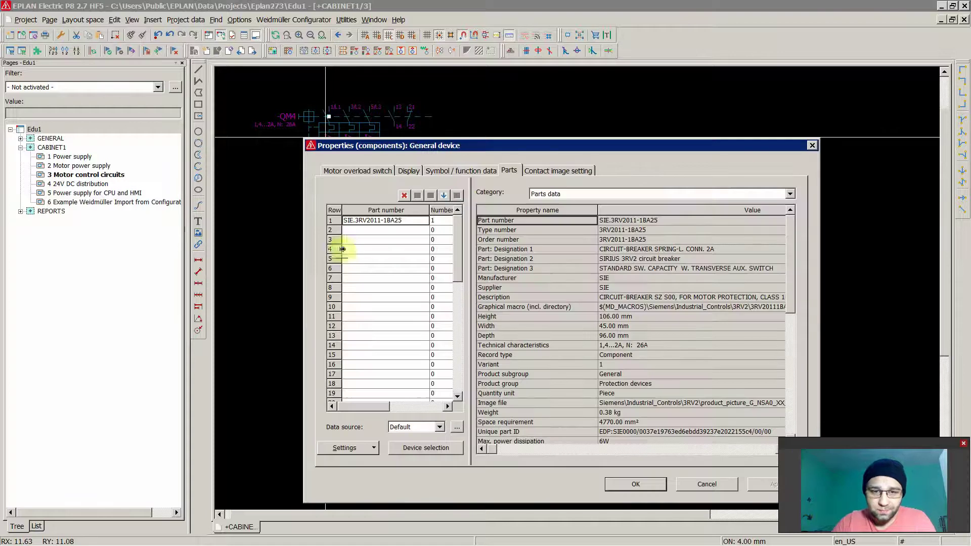
{"action": "left_click", "coordinate": [357, 171]}
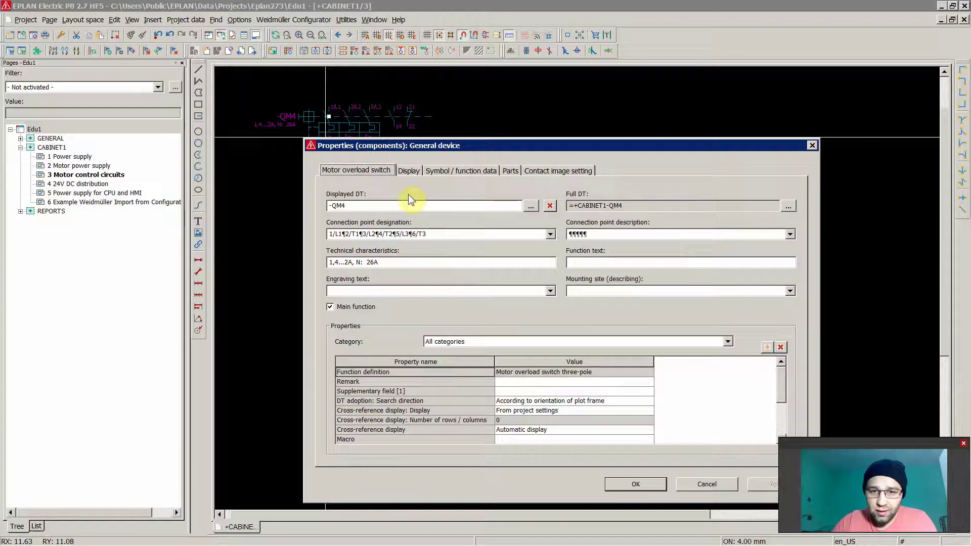
{"action": "left_click", "coordinate": [409, 170]}
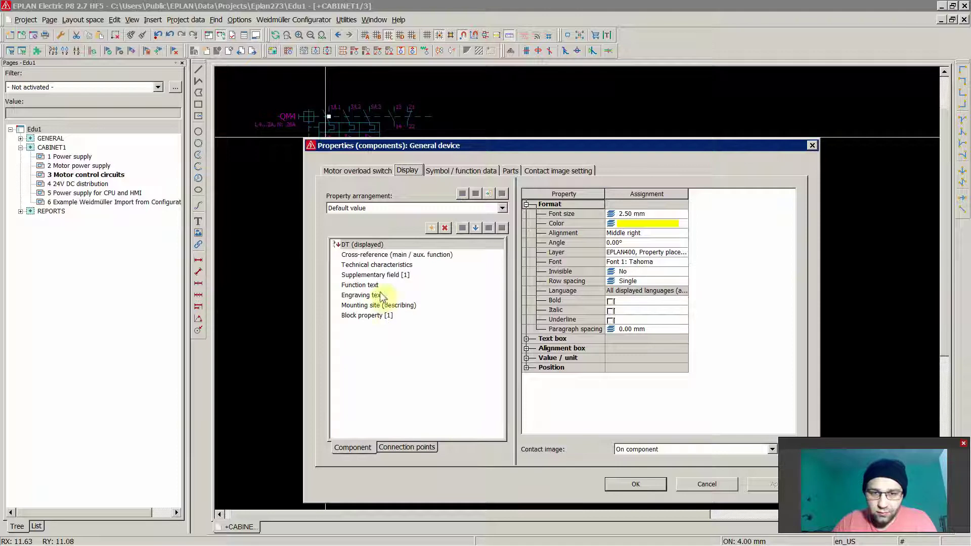
Set the DT (displayed) Invisible property to Yes, apply, and close with OK.
{"action": "left_click", "coordinate": [362, 245]}
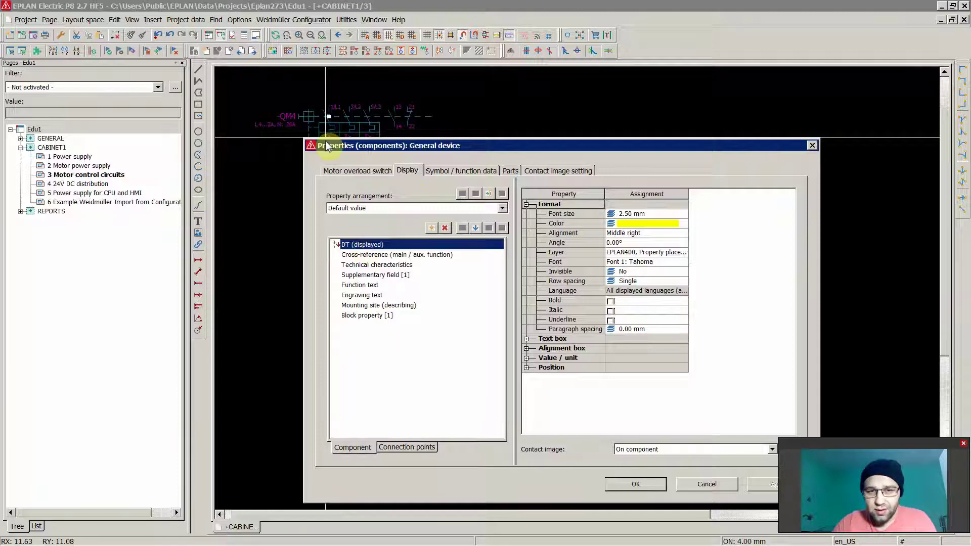
{"action": "left_click", "coordinate": [621, 273]}
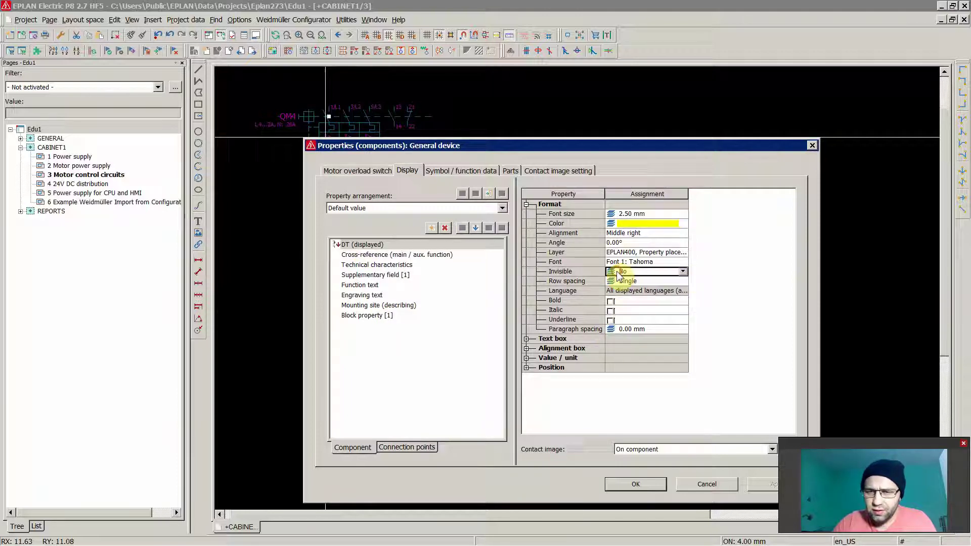
{"action": "left_click", "coordinate": [683, 271]}
{"action": "left_click", "coordinate": [625, 290]}
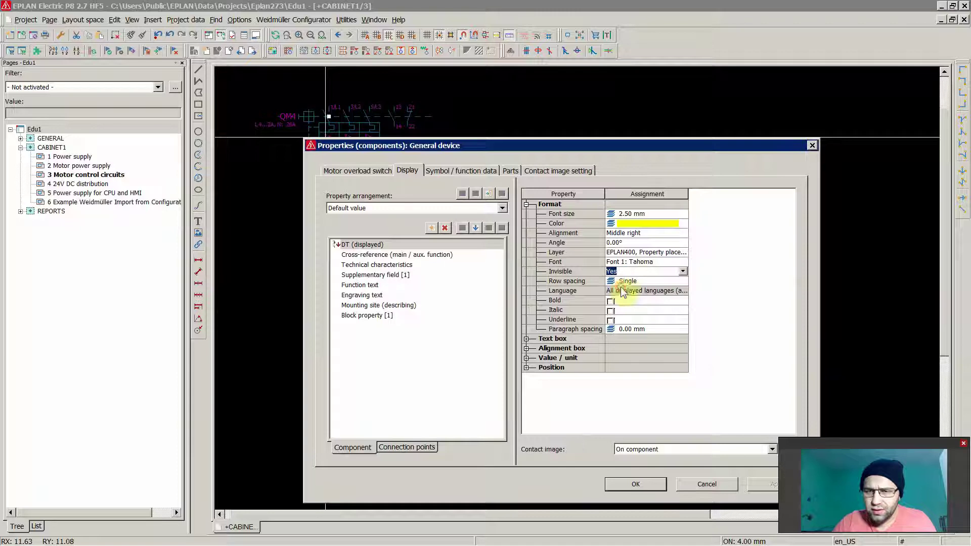
{"action": "left_click_drag", "start_coordinate": [628, 150], "coordinate": [581, 118]}
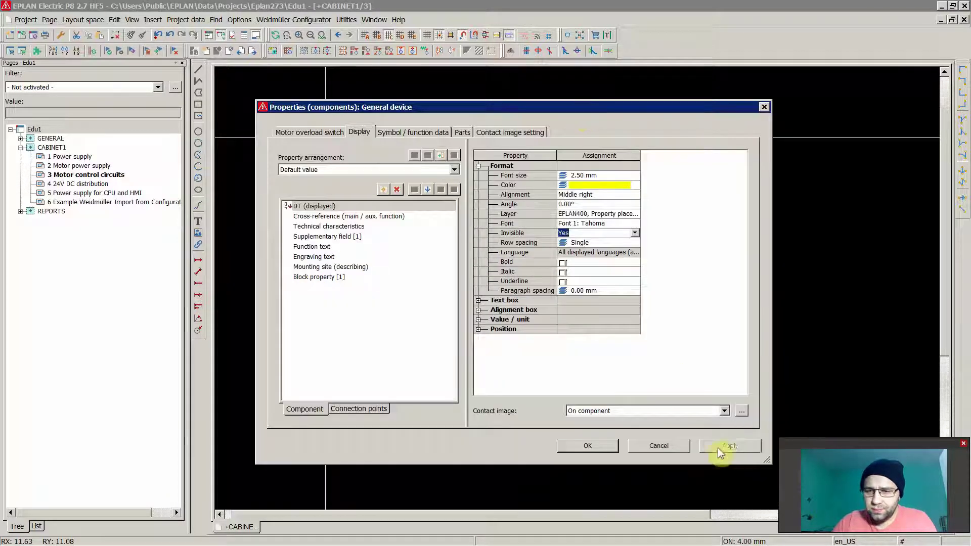
{"action": "left_click", "coordinate": [589, 252]}
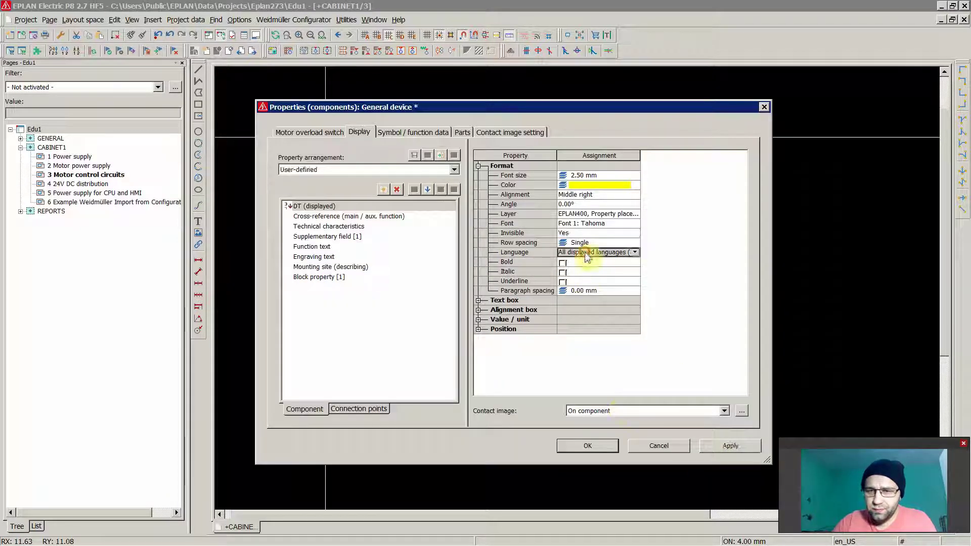
{"action": "left_click", "coordinate": [724, 447]}
{"action": "left_click", "coordinate": [602, 446]}
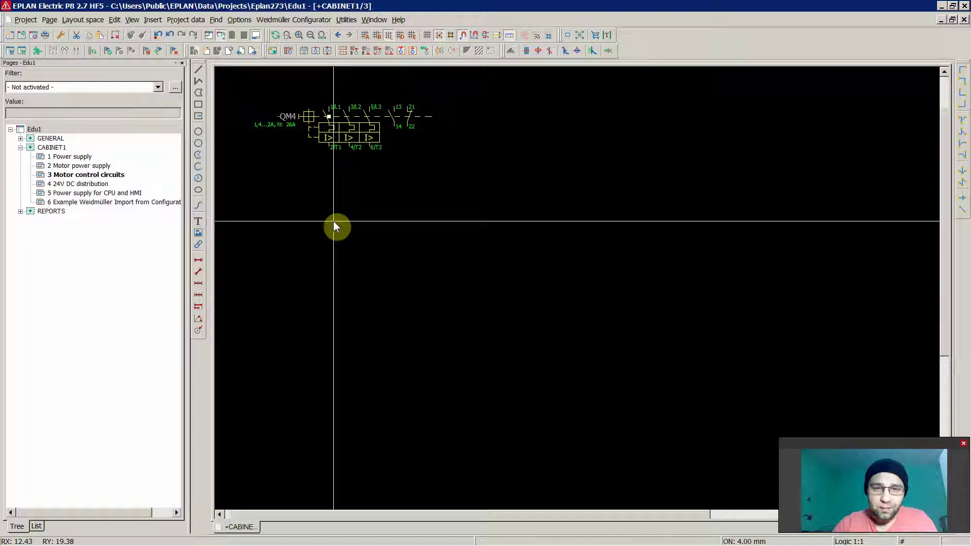
{"action": "key", "text": "ctrl+z"}
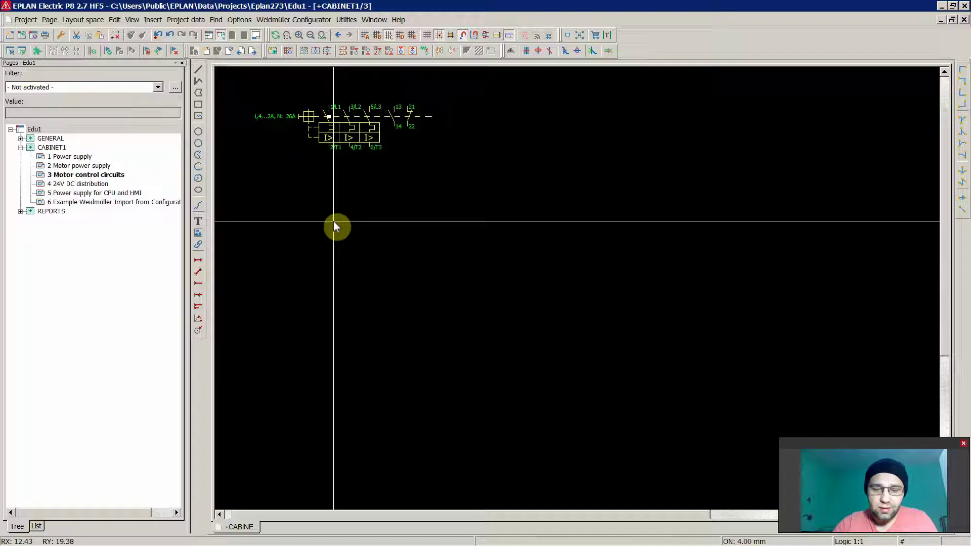
{"action": "key", "text": "ctrl+y"}
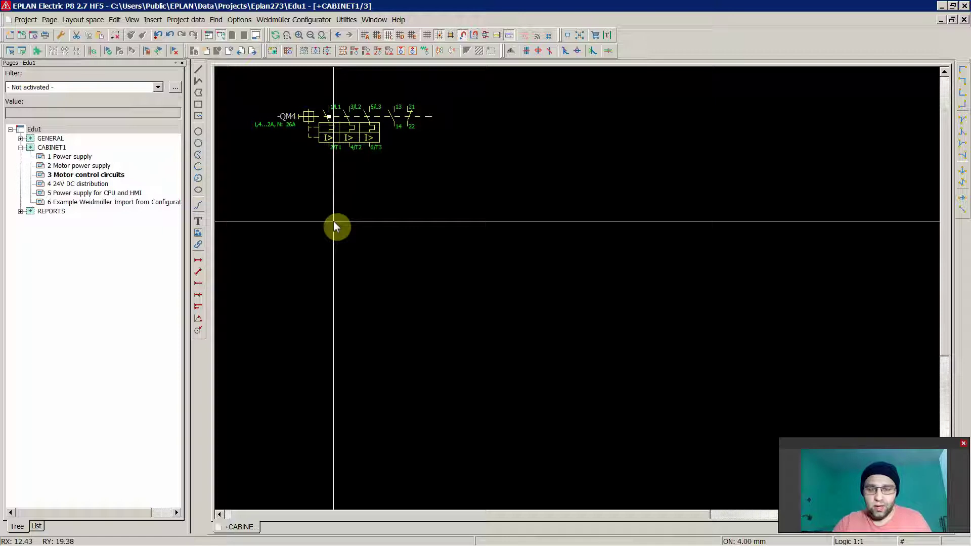
{"action": "key", "text": "ctrl+p"}
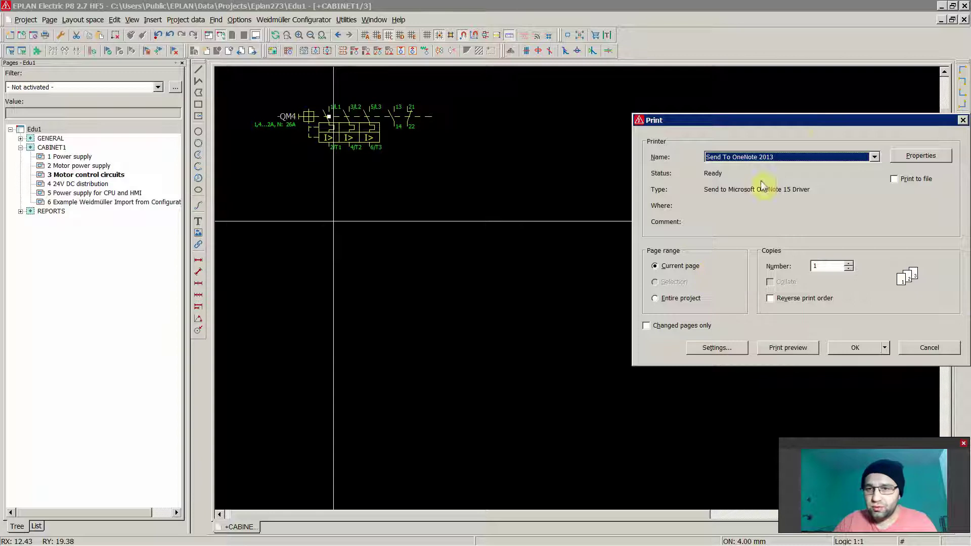
{"action": "left_click_drag", "start_coordinate": [800, 124], "coordinate": [470, 82]}
{"action": "left_click", "coordinate": [455, 306]}
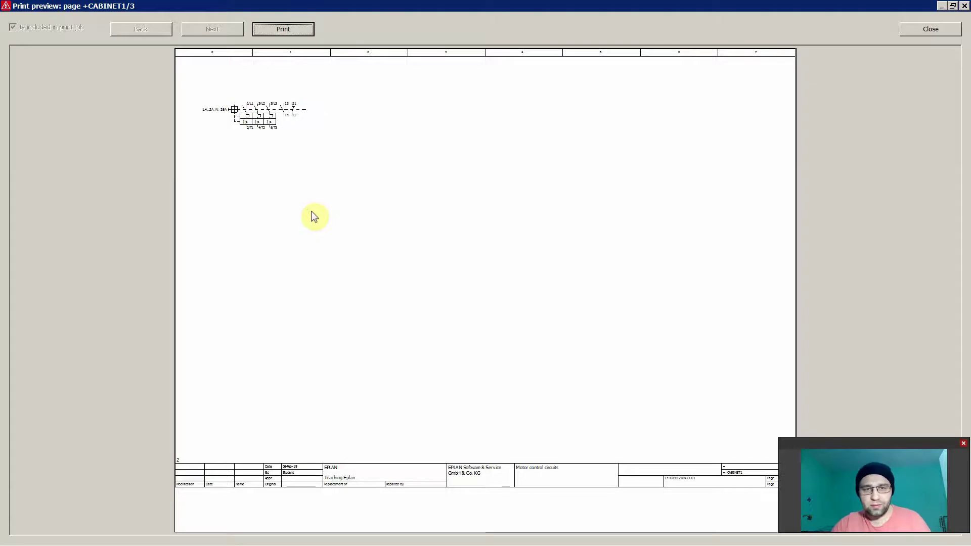
{"action": "key", "text": "Escape"}
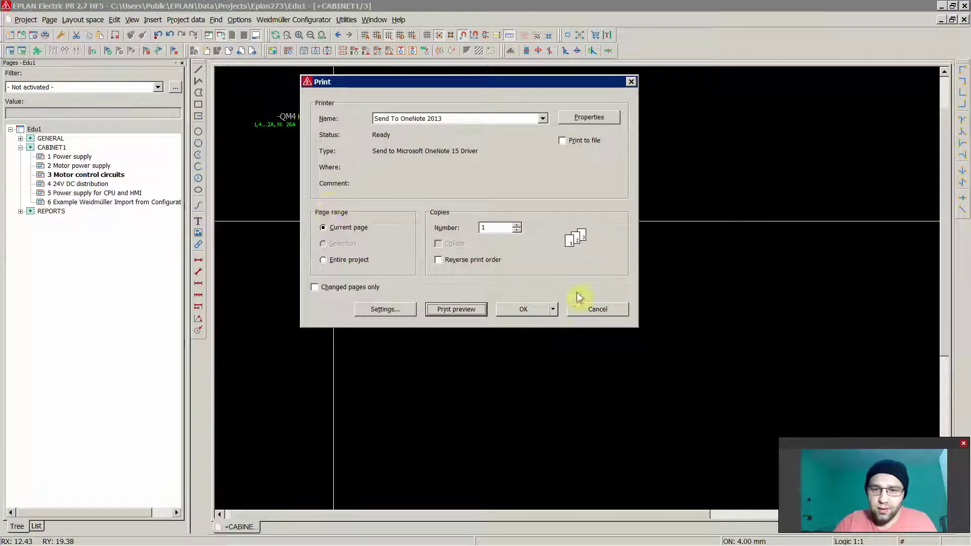
{"action": "left_click", "coordinate": [585, 307]}
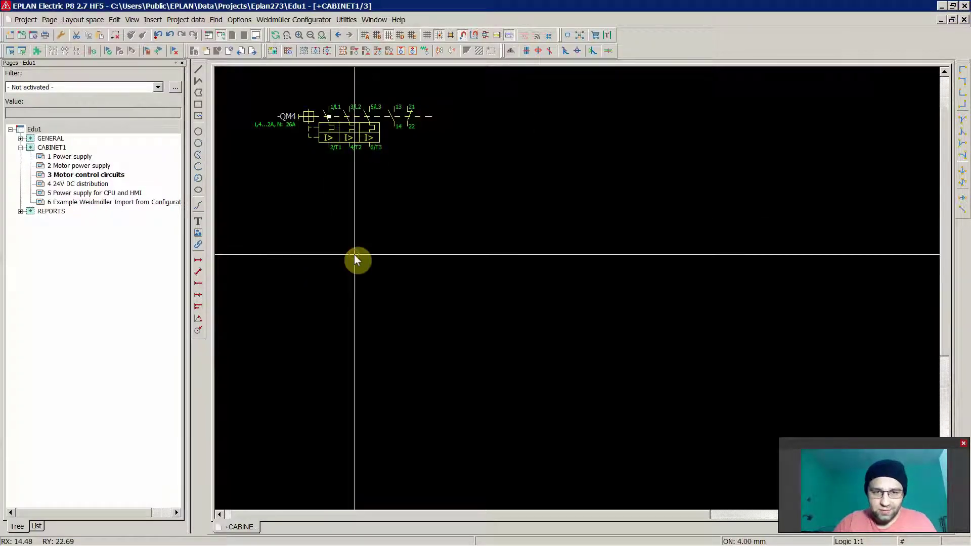
Turn on insertion point display via View > Insertion points, then begin inserting a new text.
{"action": "scroll", "coordinate": [357, 232], "scroll_direction": "down", "scroll_amount": 5}
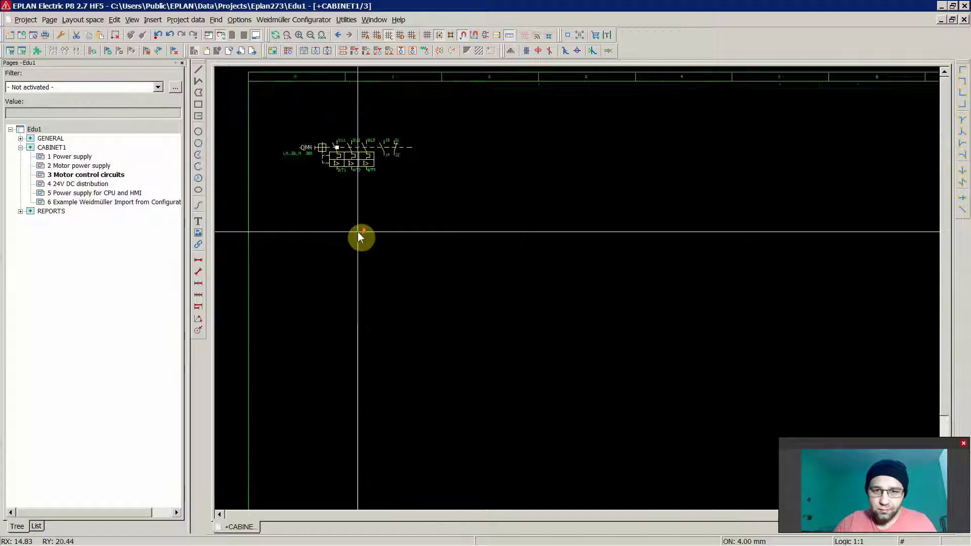
{"action": "scroll", "coordinate": [344, 202], "scroll_direction": "up", "scroll_amount": 3}
{"action": "scroll", "coordinate": [309, 205], "scroll_direction": "up", "scroll_amount": 1}
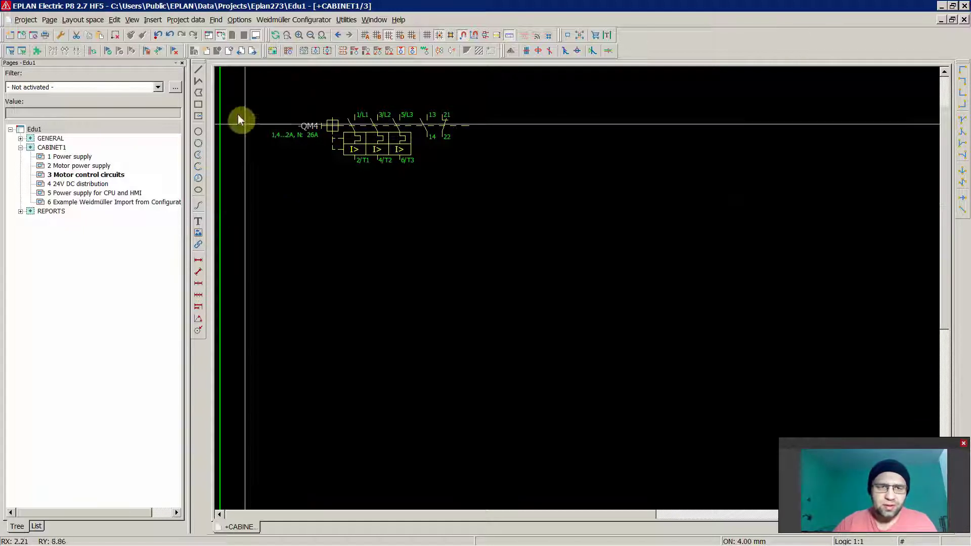
{"action": "left_click", "coordinate": [132, 19]}
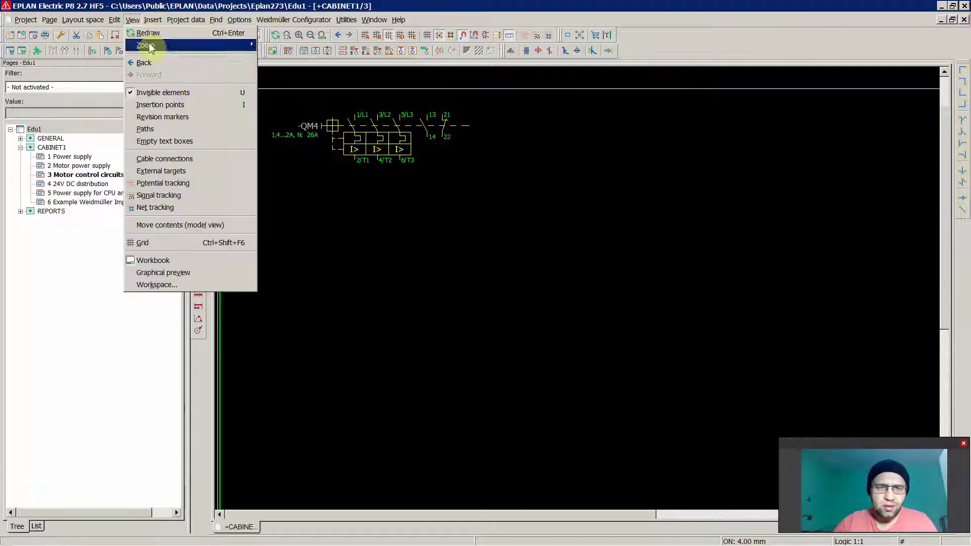
{"action": "left_click", "coordinate": [166, 105]}
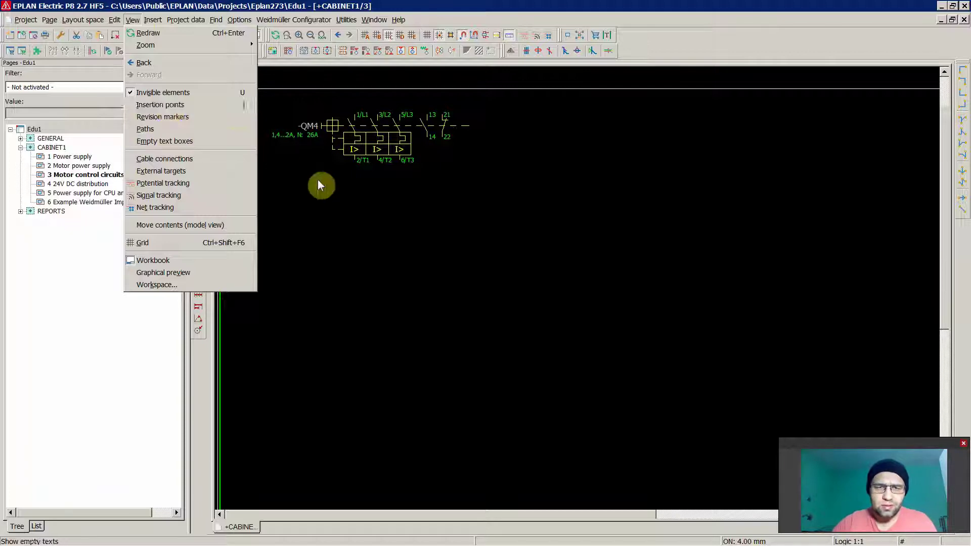
{"action": "key", "text": "u"}
{"action": "key", "text": "u"}
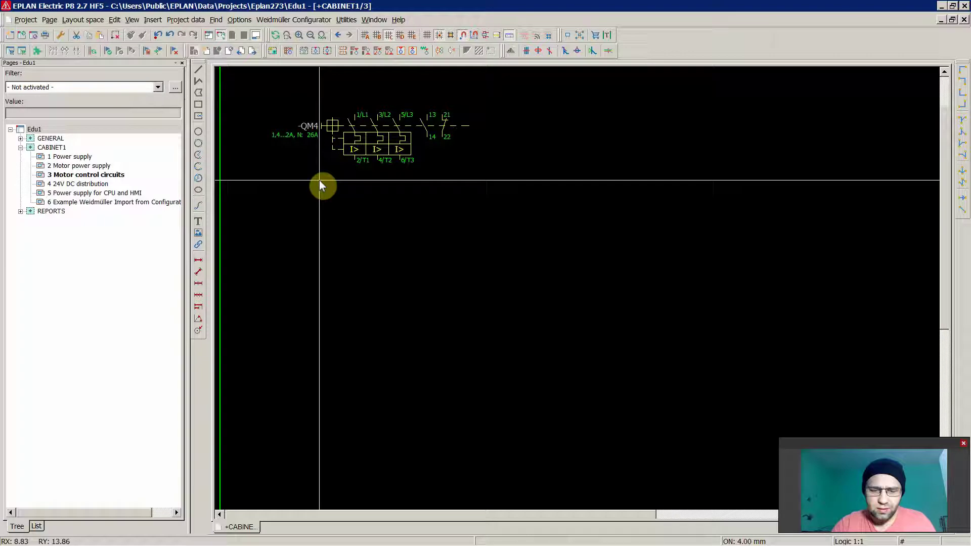
{"action": "key", "text": "i"}
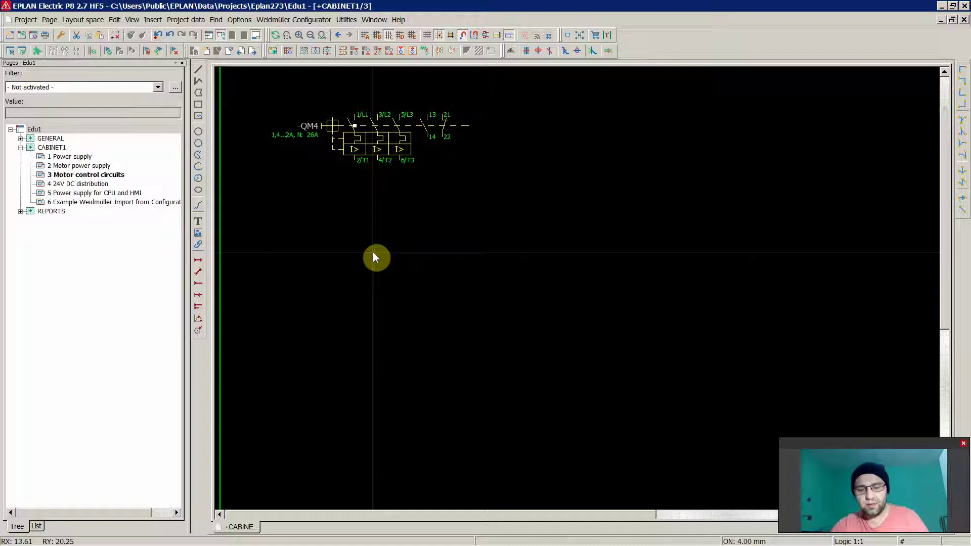
{"action": "key", "text": "ctrl+v"}
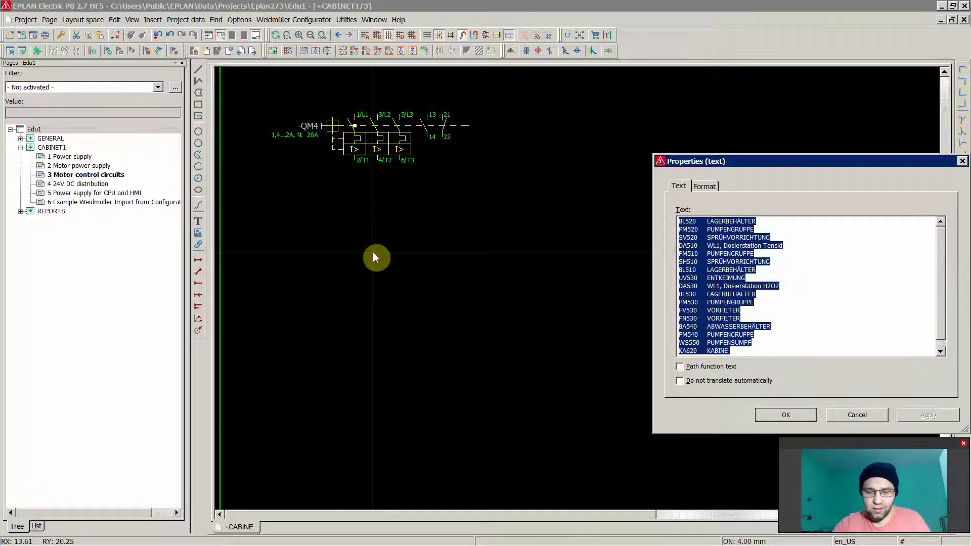
Enter 'Motor protection device', mark it as path function text, and confirm with OK.
{"action": "type", "text": "Mot"}
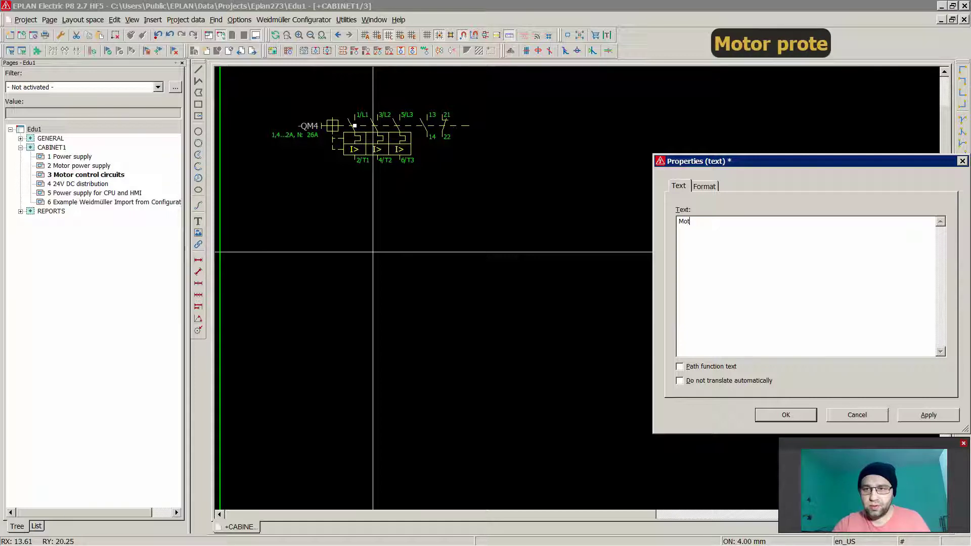
{"action": "type", "text": "or protectio"}
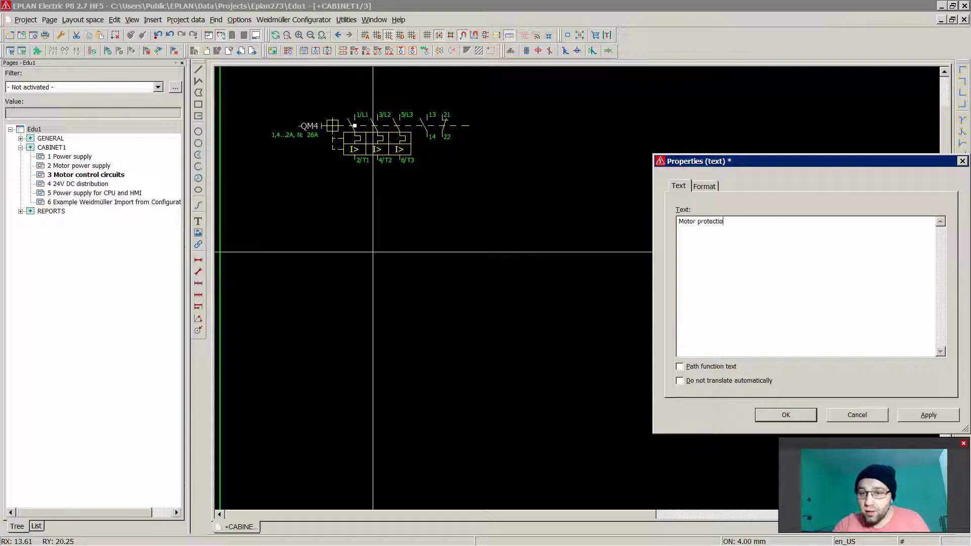
{"action": "type", "text": "n device"}
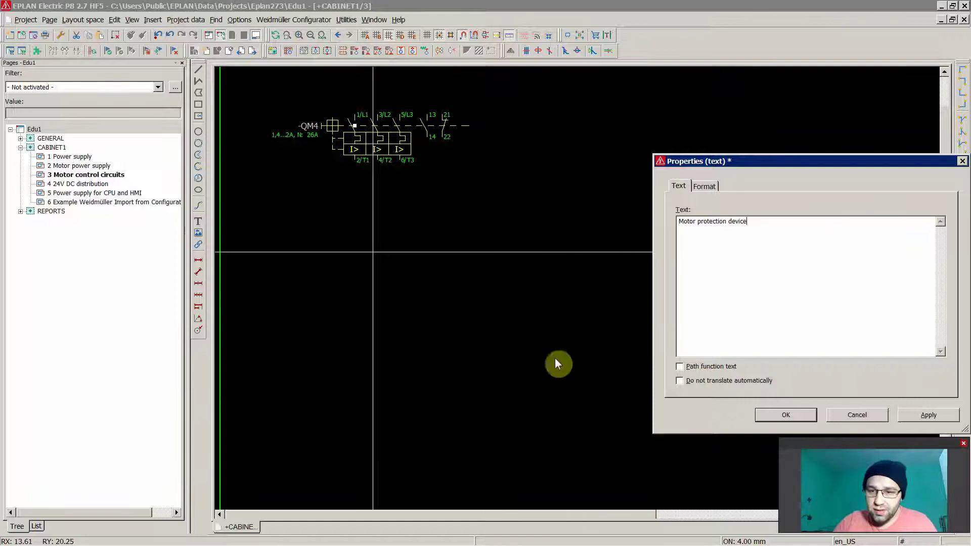
{"action": "left_click", "coordinate": [697, 366]}
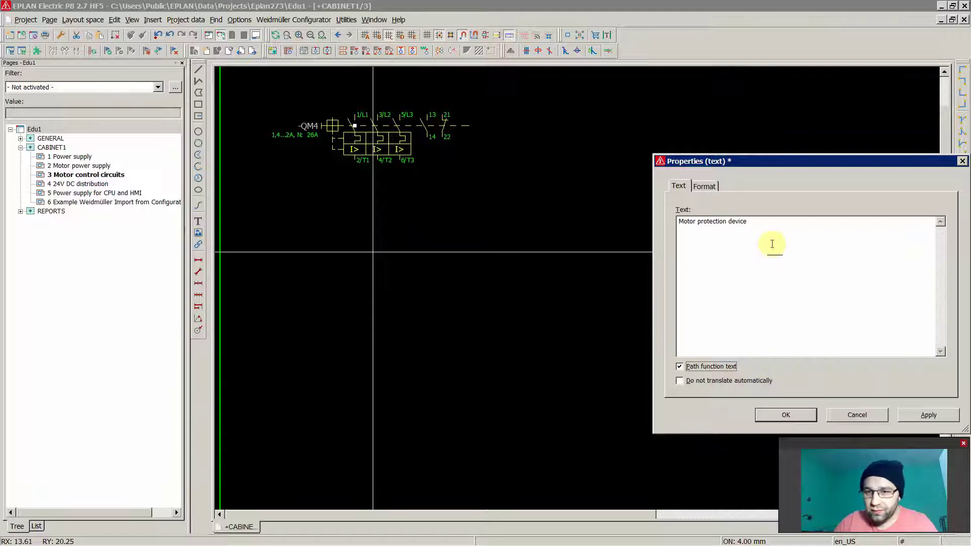
{"action": "left_click", "coordinate": [786, 414]}
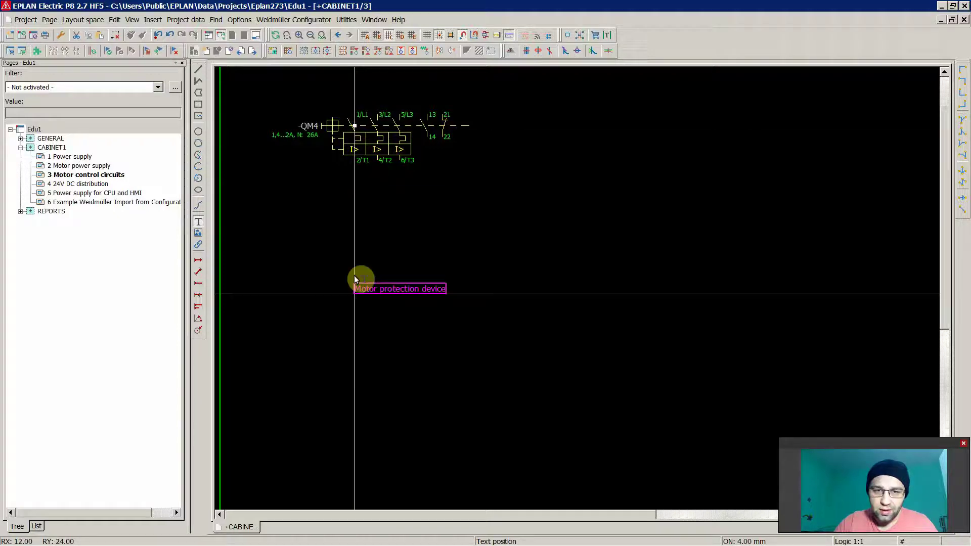
Place the 'Motor protection device' text below QM4 and select it to check it.
{"action": "left_click", "coordinate": [353, 345]}
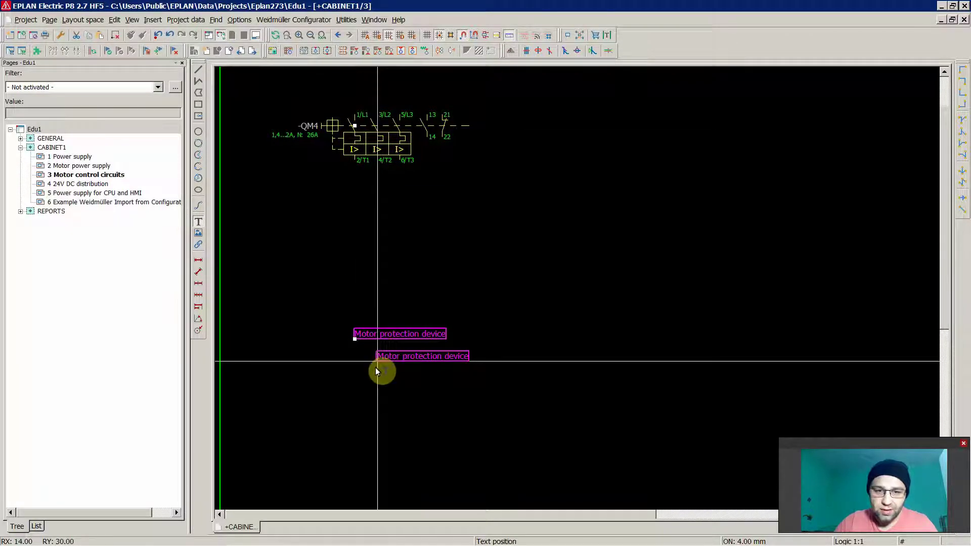
{"action": "key", "text": "Escape"}
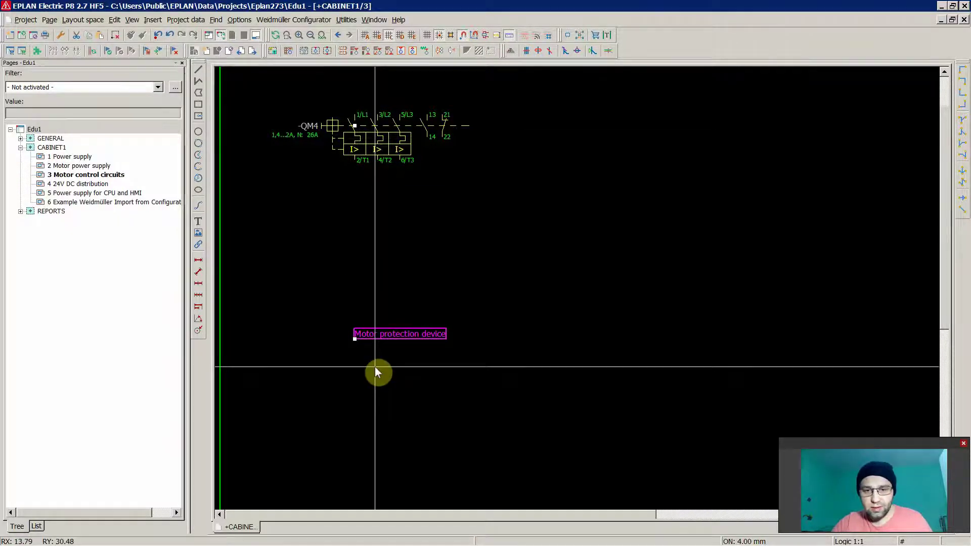
{"action": "left_click", "coordinate": [354, 333]}
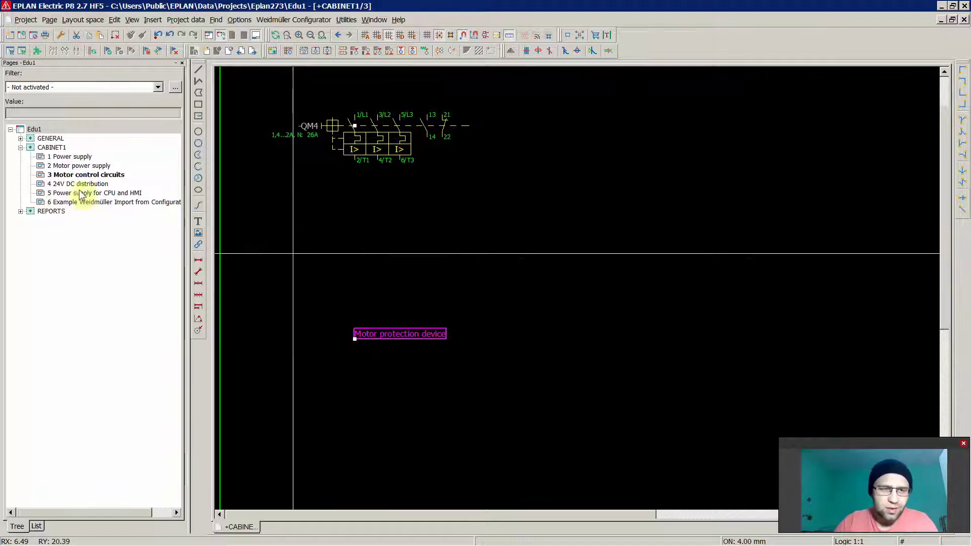
Open the 1 Power supply page, then select and deselect -X1 terminals 1 to 5.
{"action": "left_click", "coordinate": [68, 157]}
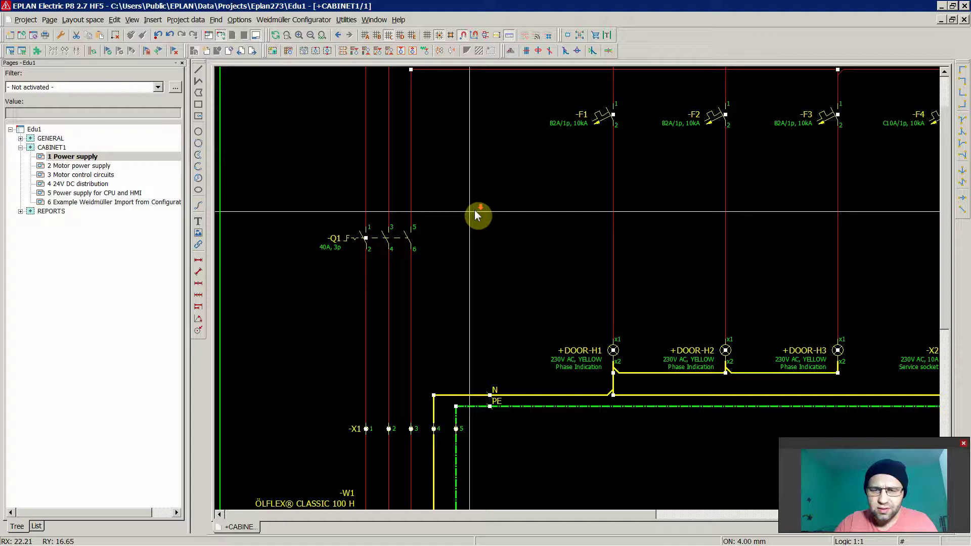
{"action": "scroll", "coordinate": [475, 211], "scroll_direction": "down", "scroll_amount": 3}
{"action": "scroll", "coordinate": [502, 339], "scroll_direction": "up", "scroll_amount": 3}
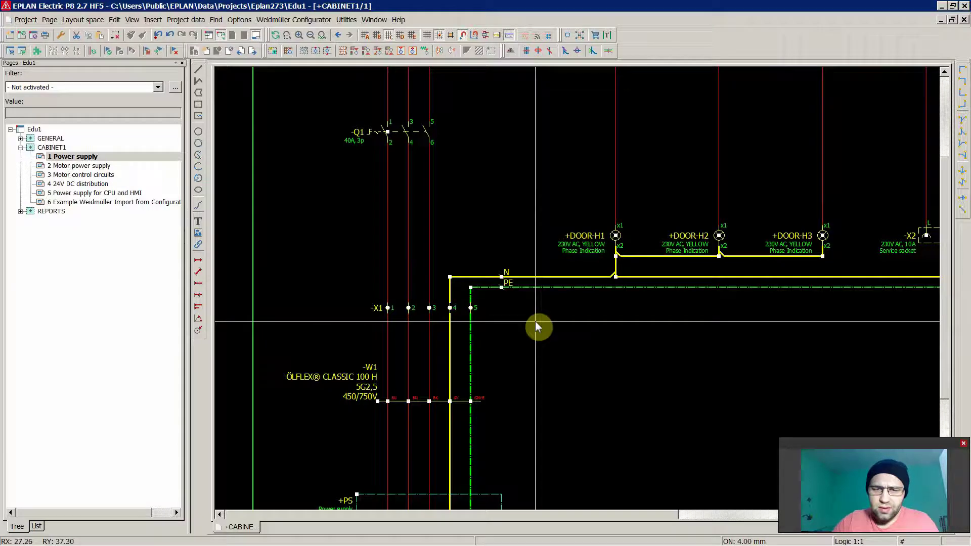
{"action": "left_click_drag", "start_coordinate": [535, 320], "coordinate": [353, 306]}
{"action": "left_click", "coordinate": [341, 309]}
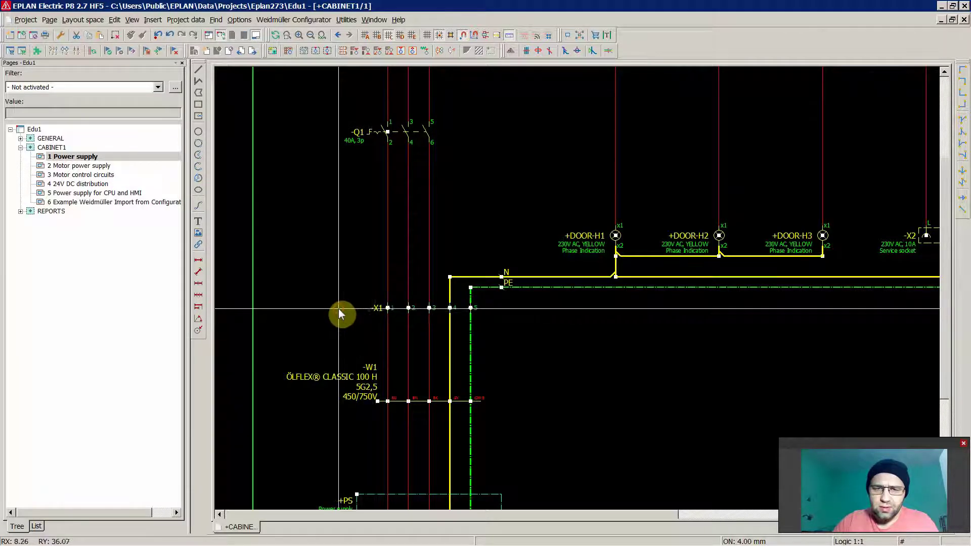
Expand REPORTS in the page tree and select '3 Terminal diagram =+CABINET1-X1'.
{"action": "left_click", "coordinate": [347, 19]}
{"action": "mouse_move", "coordinate": [365, 33]}
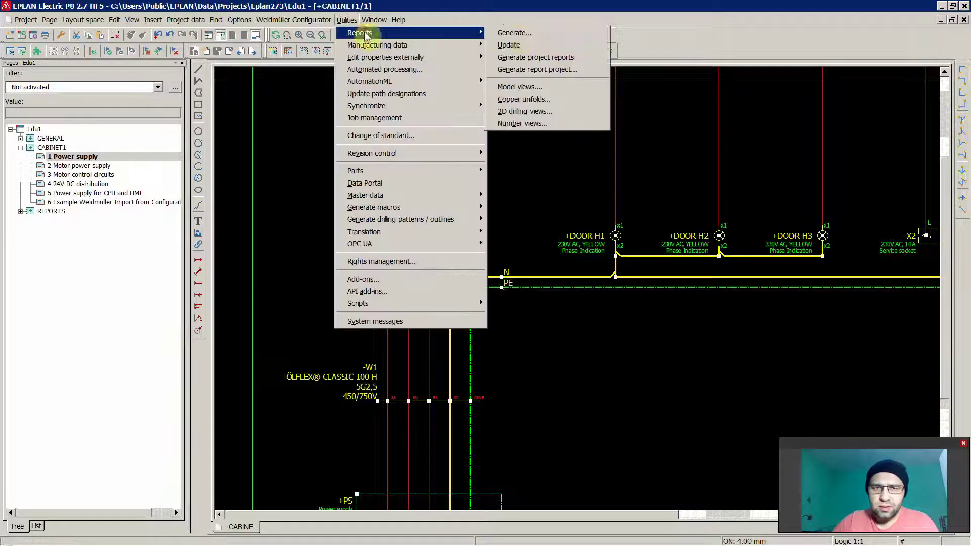
{"action": "double_click", "coordinate": [58, 212]}
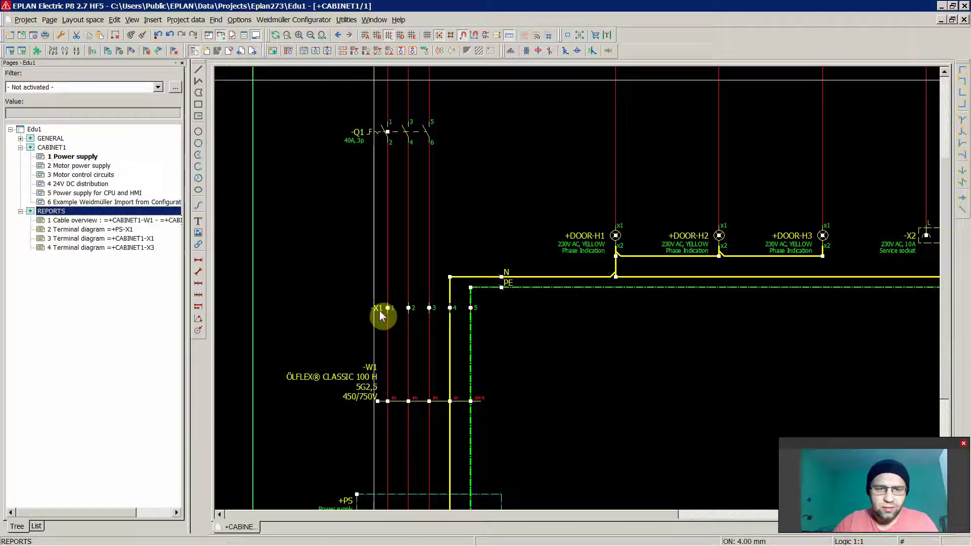
{"action": "left_click_drag", "start_coordinate": [381, 315], "coordinate": [315, 309]}
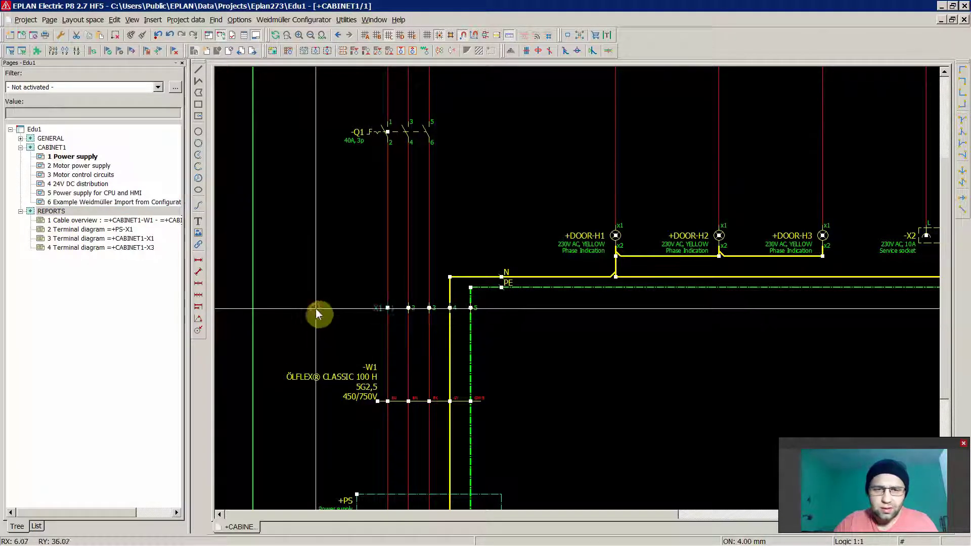
{"action": "key", "text": "Escape"}
{"action": "left_click", "coordinate": [100, 230]}
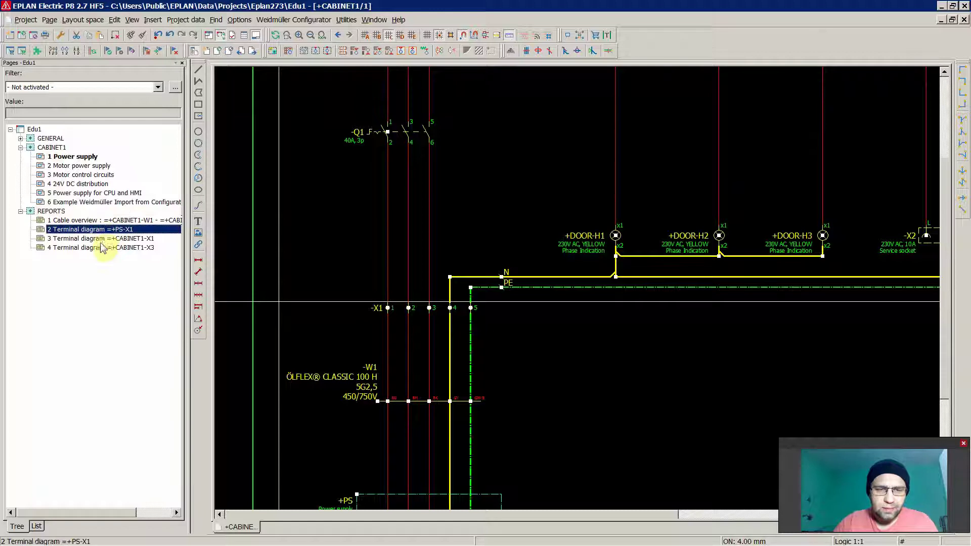
{"action": "left_click", "coordinate": [104, 239]}
Open the =+CABINET1-X1 terminal diagram and zoom into its table to check the Function text column.
{"action": "double_click", "coordinate": [105, 239]}
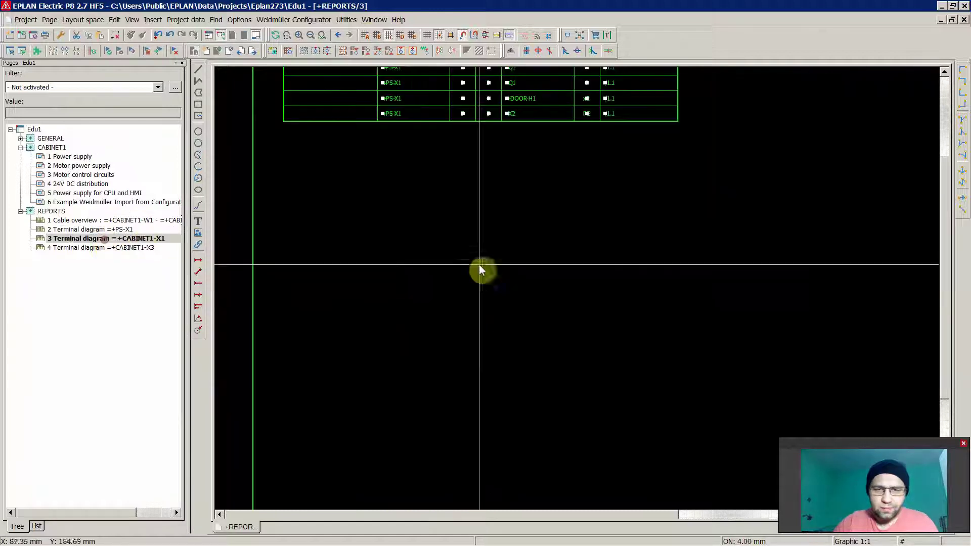
{"action": "scroll", "coordinate": [436, 335], "scroll_direction": "down", "scroll_amount": 2}
{"action": "scroll", "coordinate": [436, 231], "scroll_direction": "up", "scroll_amount": 2}
{"action": "scroll", "coordinate": [435, 231], "scroll_direction": "up", "scroll_amount": 3}
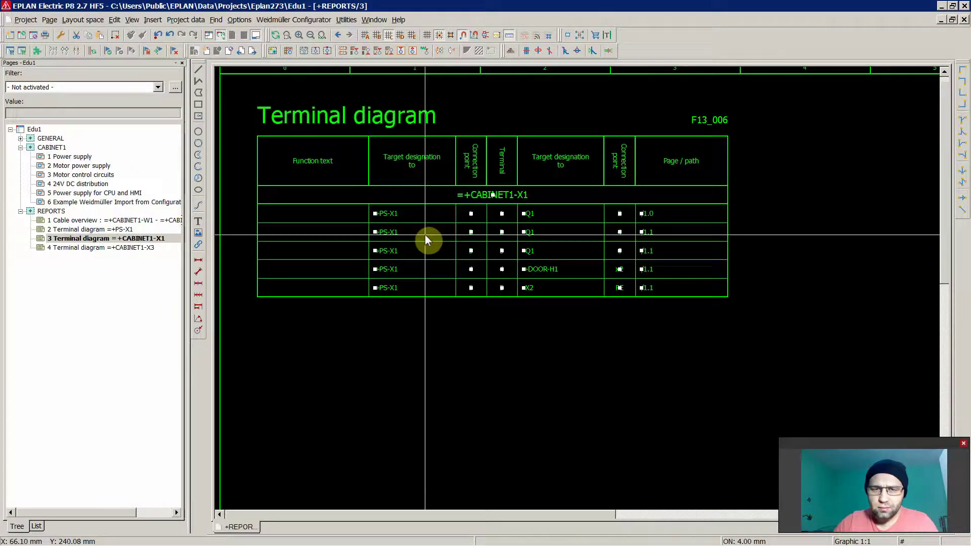
{"action": "scroll", "coordinate": [593, 250], "scroll_direction": "down", "scroll_amount": 1}
{"action": "scroll", "coordinate": [409, 317], "scroll_direction": "down", "scroll_amount": 1}
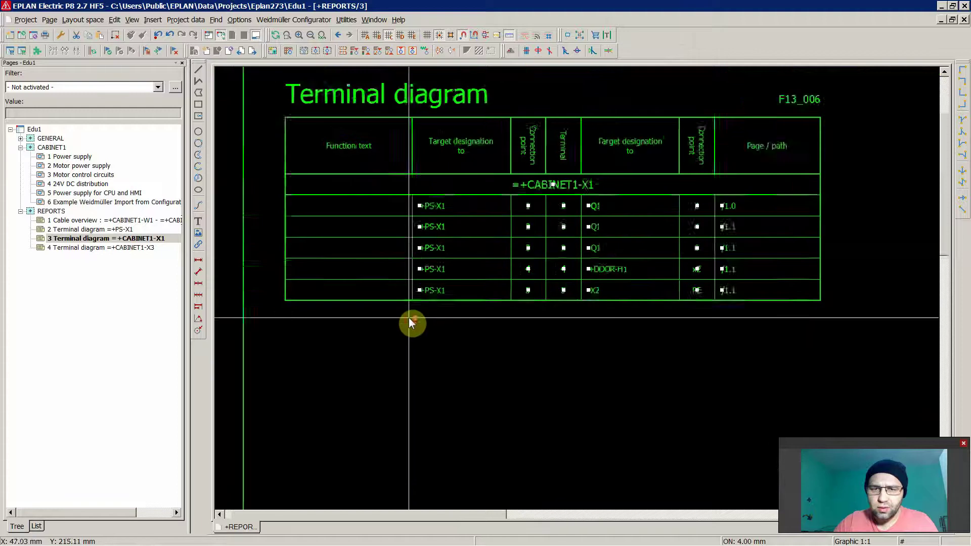
{"action": "scroll", "coordinate": [386, 330], "scroll_direction": "up", "scroll_amount": 2}
{"action": "scroll", "coordinate": [354, 263], "scroll_direction": "down", "scroll_amount": 1}
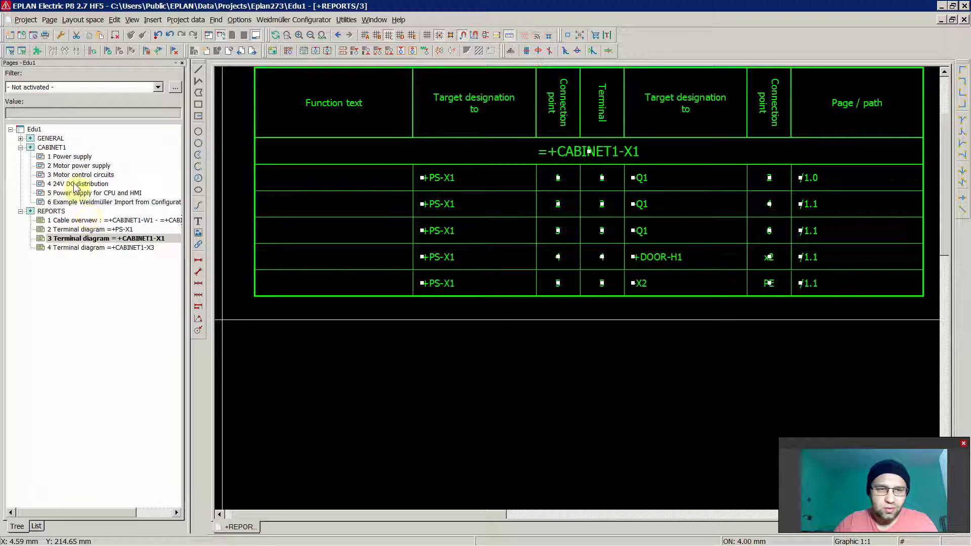
On the Power supply page, place a 'Main terminals' text below the -X1 terminals.
{"action": "double_click", "coordinate": [72, 157]}
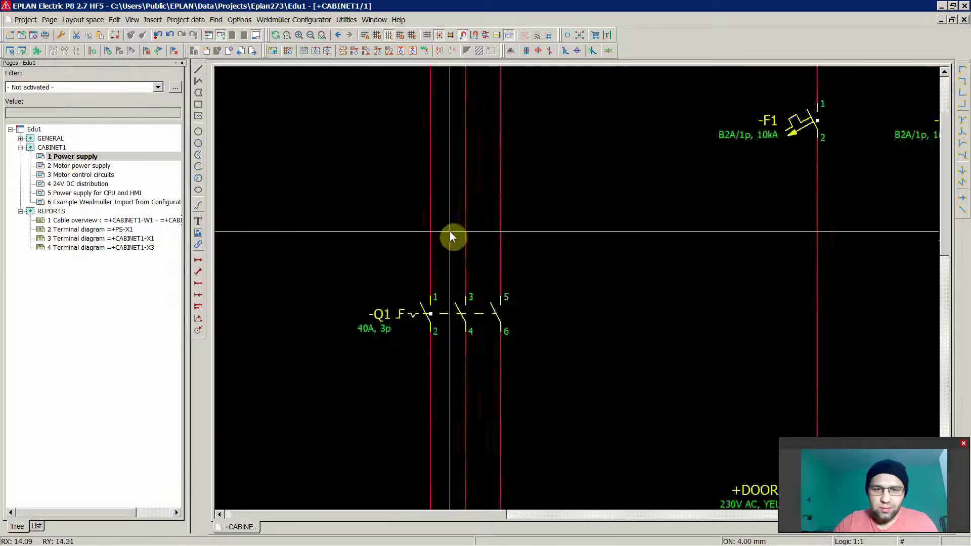
{"action": "scroll", "coordinate": [441, 332], "scroll_direction": "up", "scroll_amount": 3}
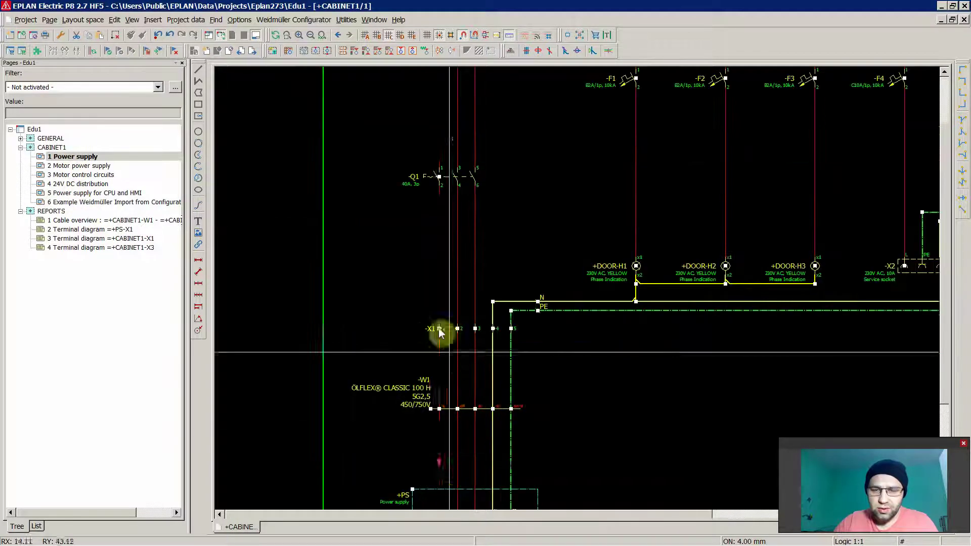
{"action": "scroll", "coordinate": [441, 416], "scroll_direction": "down", "scroll_amount": 3}
{"action": "scroll", "coordinate": [483, 430], "scroll_direction": "up", "scroll_amount": 4}
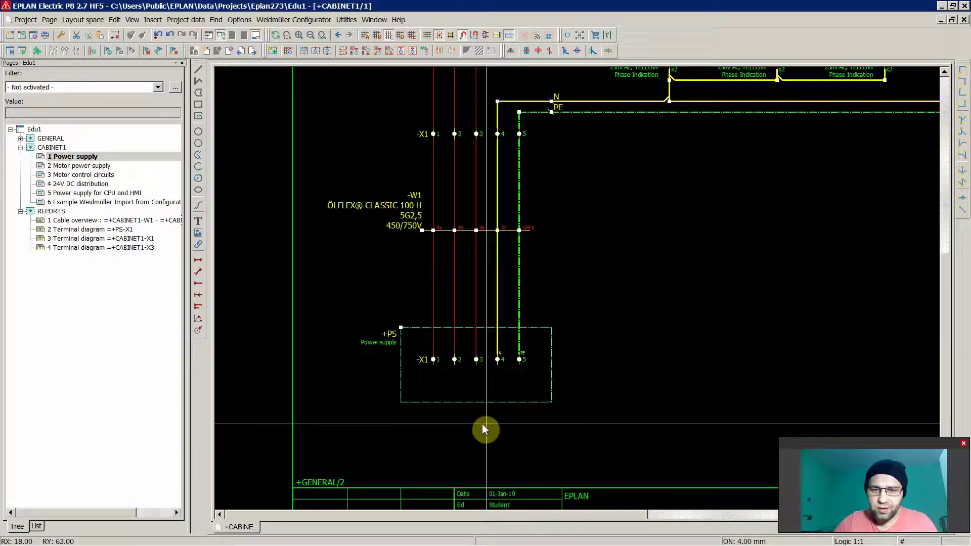
{"action": "key", "text": "t"}
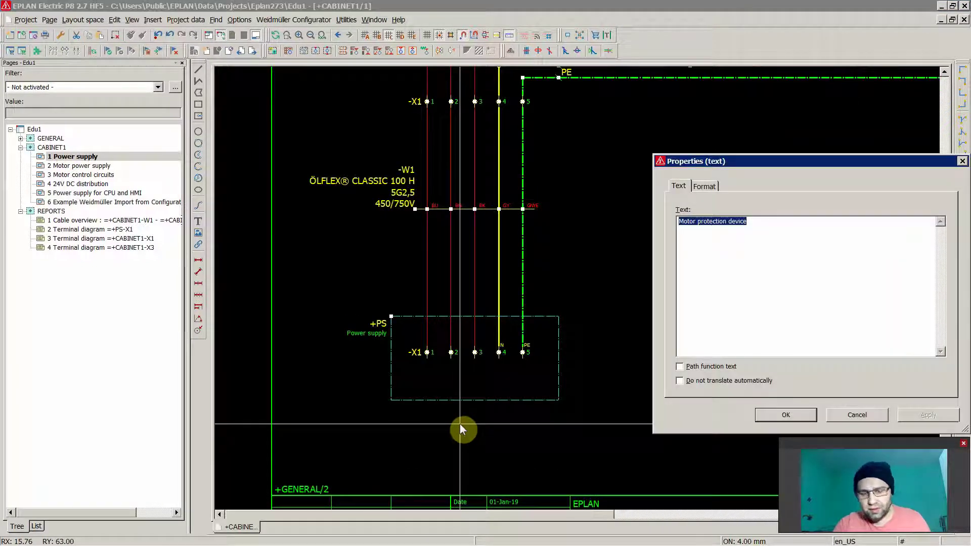
{"action": "type", "text": "Terminals"}
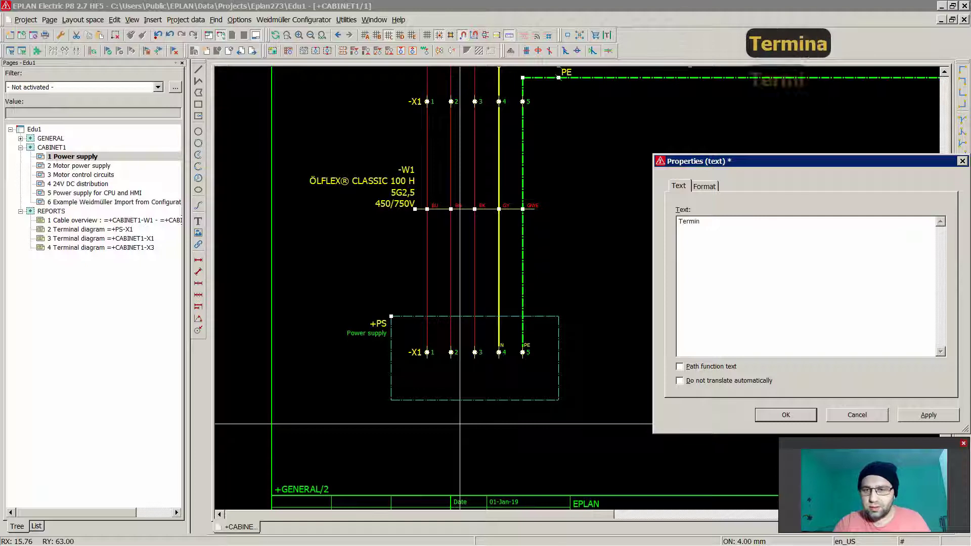
{"action": "key", "text": "BackSpace"}
{"action": "key", "text": "BackSpace"}
{"action": "key", "text": "BackSpace"}
{"action": "key", "text": "BackSpace"}
{"action": "key", "text": "BackSpace"}
{"action": "key", "text": "BackSpace"}
{"action": "key", "text": "BackSpace"}
{"action": "key", "text": "BackSpace"}
{"action": "key", "text": "BackSpace"}
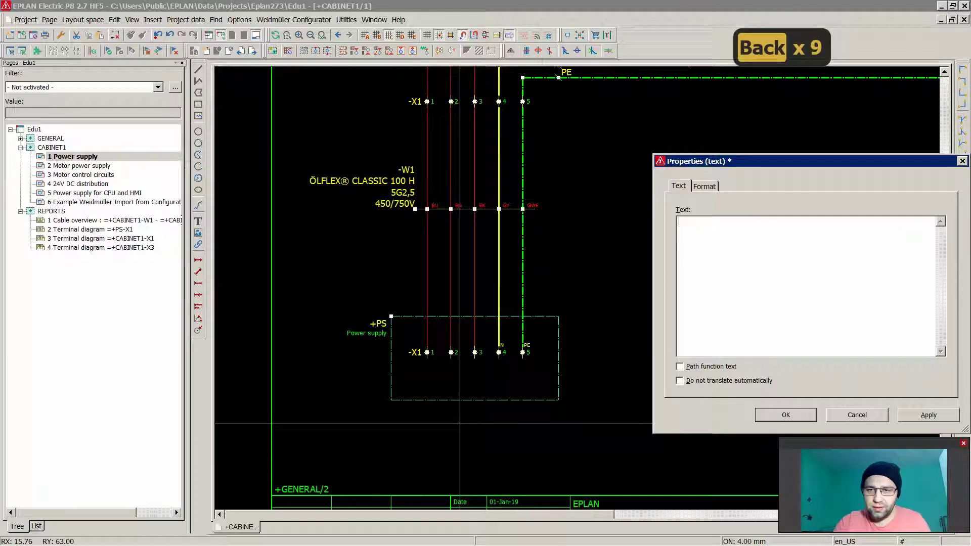
{"action": "type", "text": "Main te"}
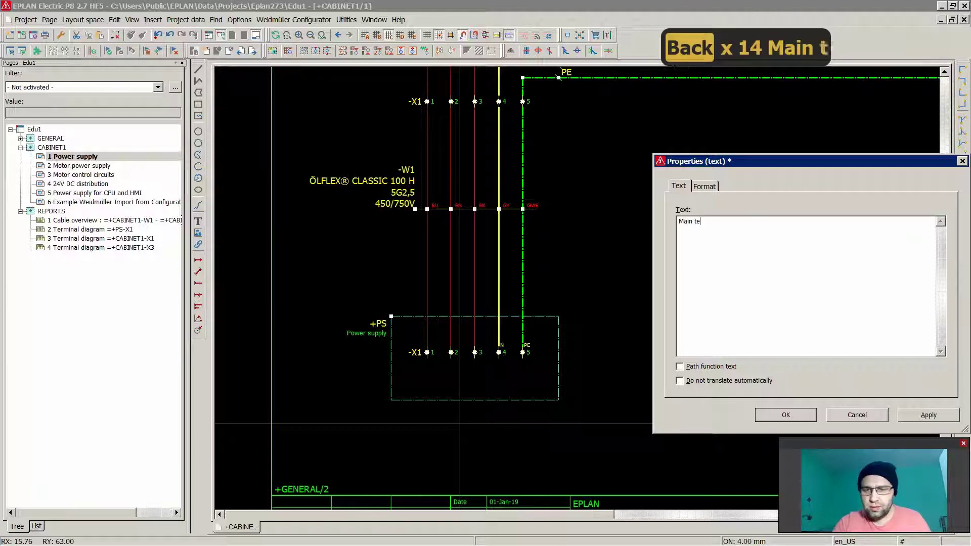
{"action": "type", "text": "rmina"}
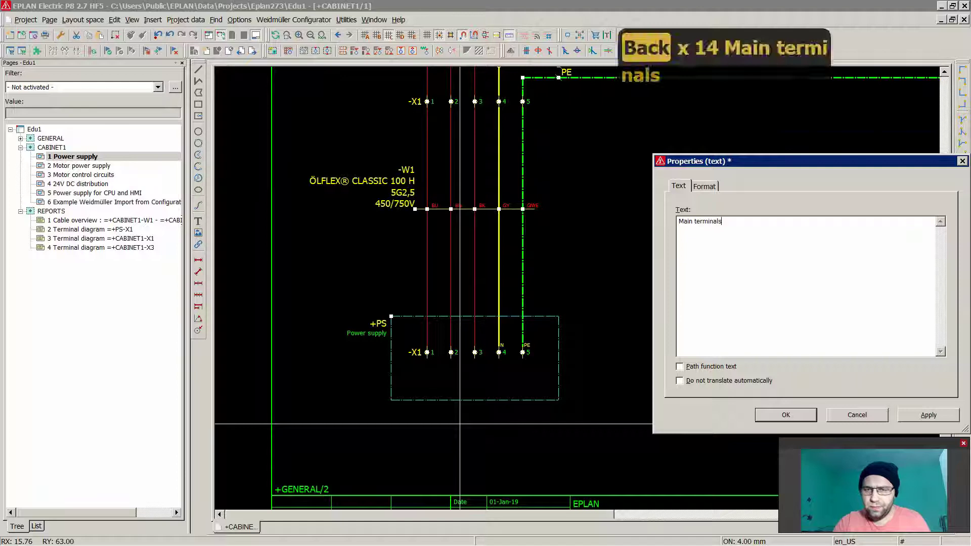
{"action": "type", "text": "ls"}
{"action": "key", "text": "Return"}
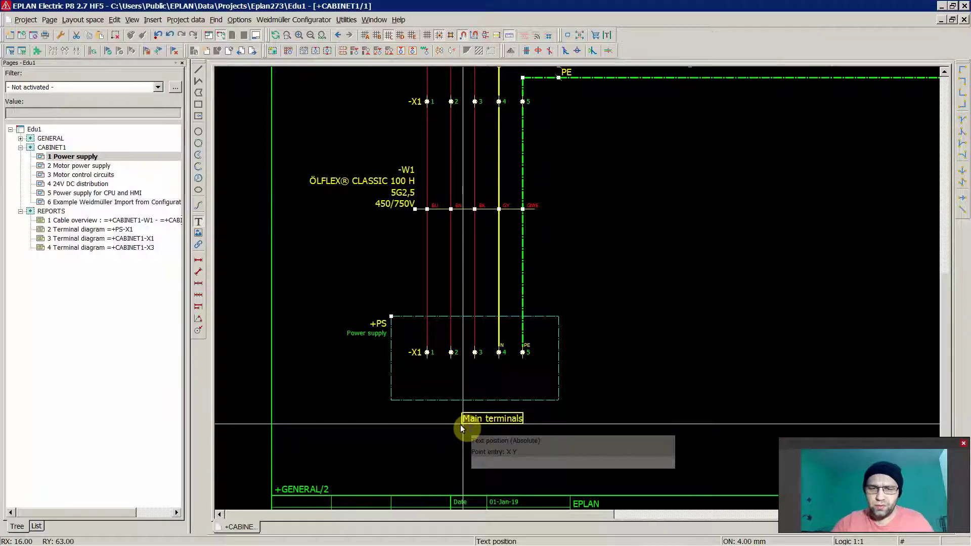
{"action": "left_click", "coordinate": [427, 436]}
{"action": "key", "text": "Escape"}
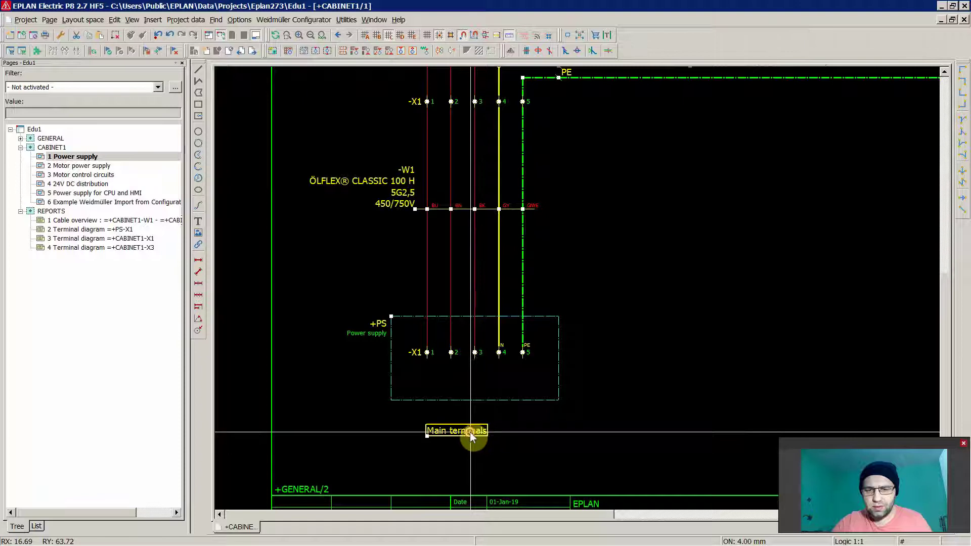
Turn the 'Main terminals' text into a path function text.
{"action": "double_click", "coordinate": [470, 432]}
{"action": "left_click", "coordinate": [697, 368]}
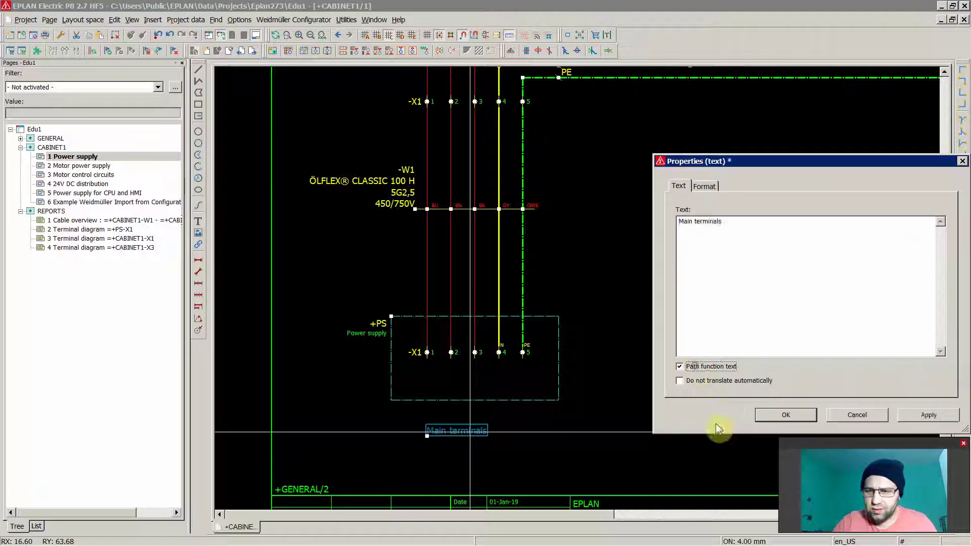
{"action": "left_click", "coordinate": [782, 411]}
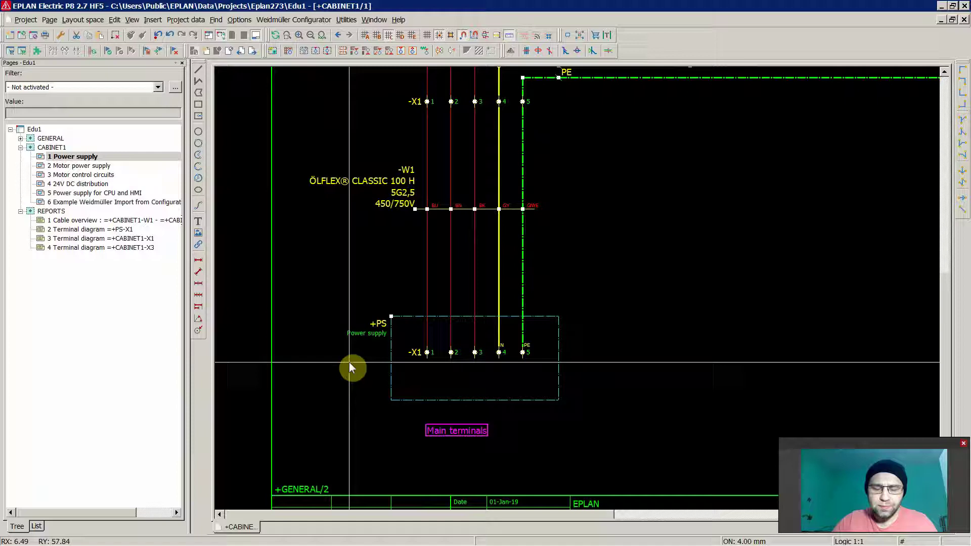
Update all reports so the =+CABINET1-X1 terminal diagram shows 'Main terminals' as function text.
{"action": "left_click", "coordinate": [93, 229]}
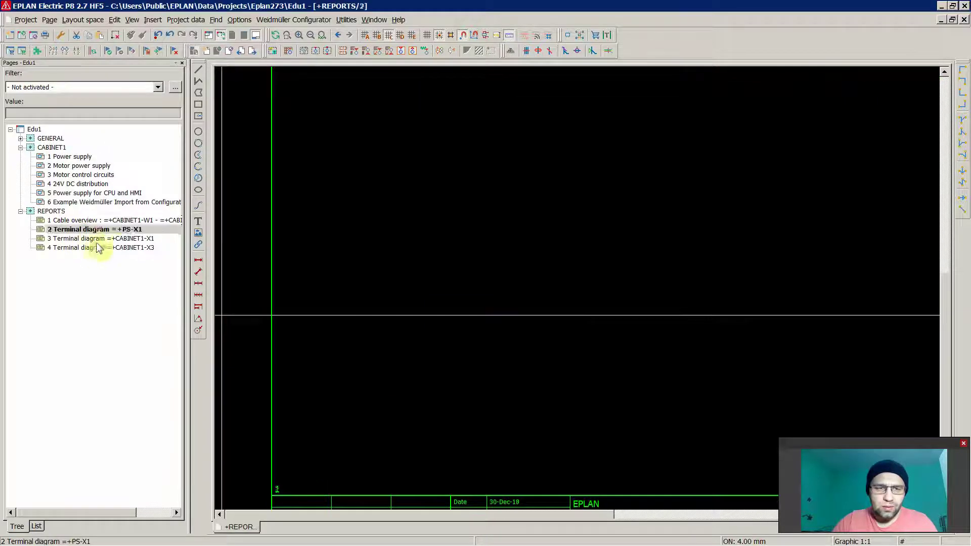
{"action": "left_click", "coordinate": [92, 238]}
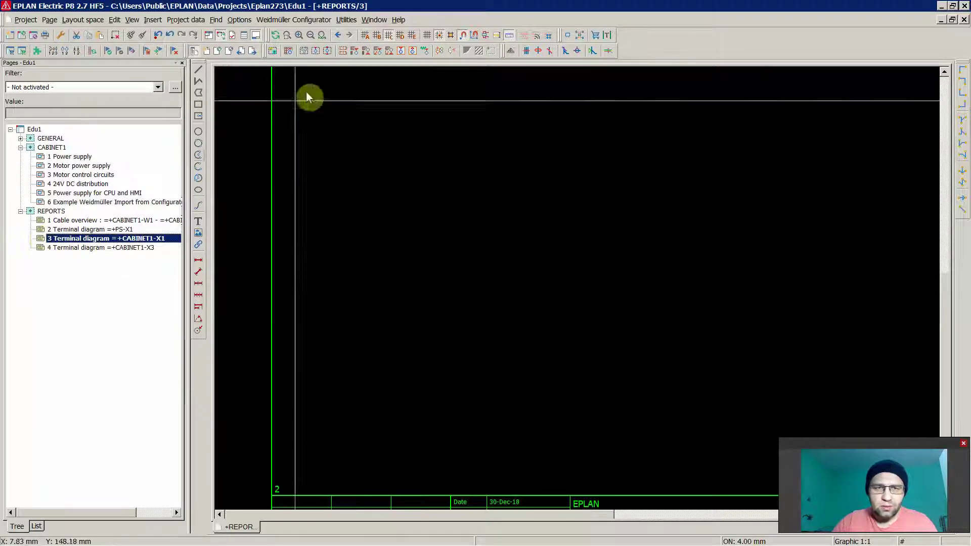
{"action": "left_click", "coordinate": [347, 20]}
{"action": "mouse_move", "coordinate": [356, 33]}
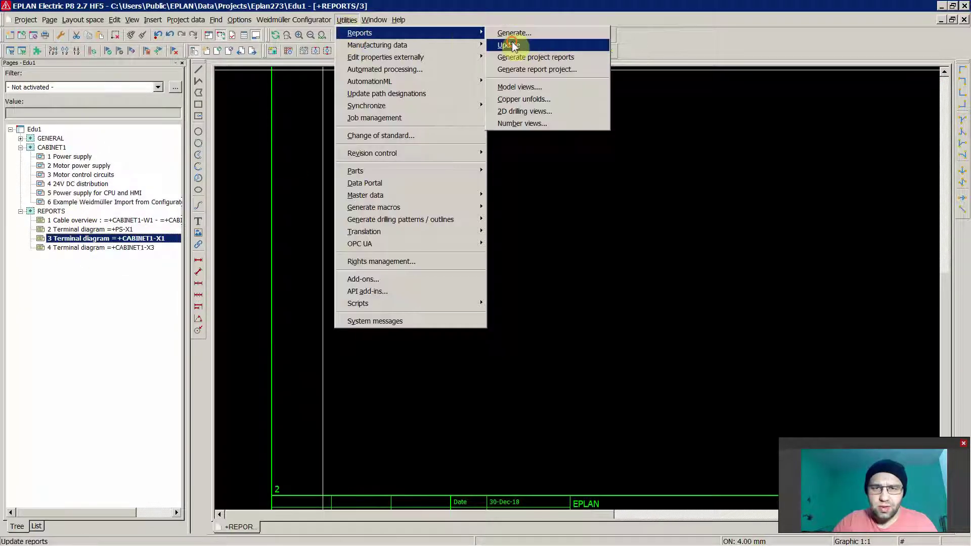
{"action": "left_click", "coordinate": [512, 46]}
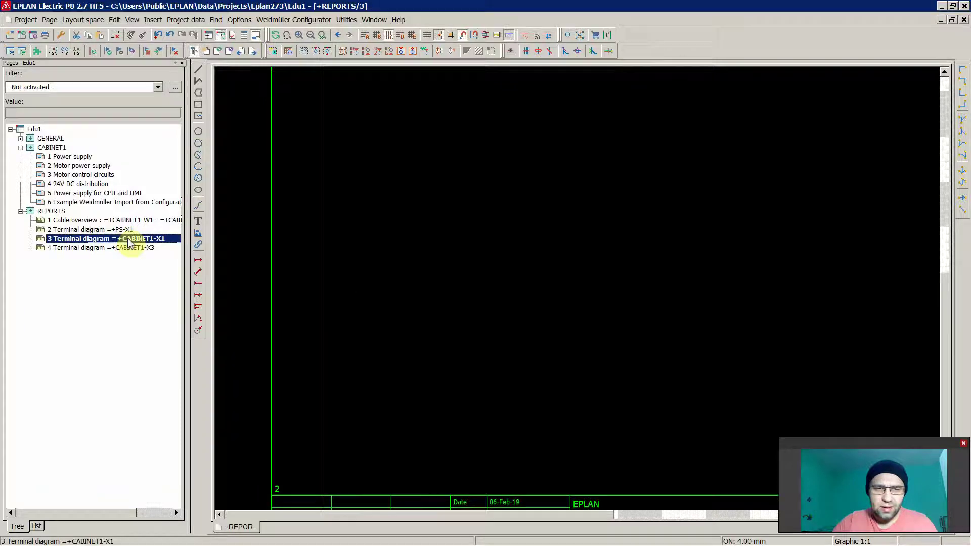
{"action": "scroll", "coordinate": [396, 326], "scroll_direction": "down", "scroll_amount": 4}
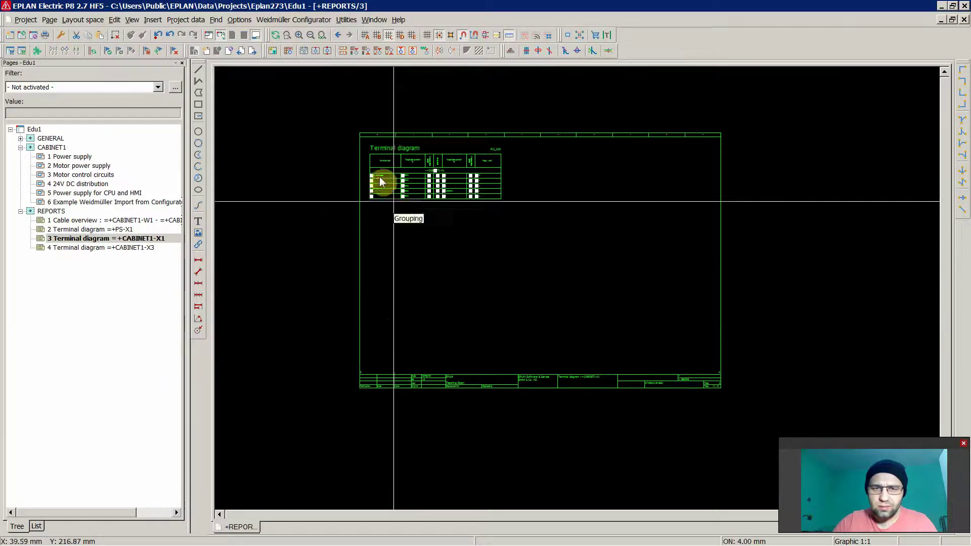
{"action": "scroll", "coordinate": [380, 181], "scroll_direction": "up", "scroll_amount": 4}
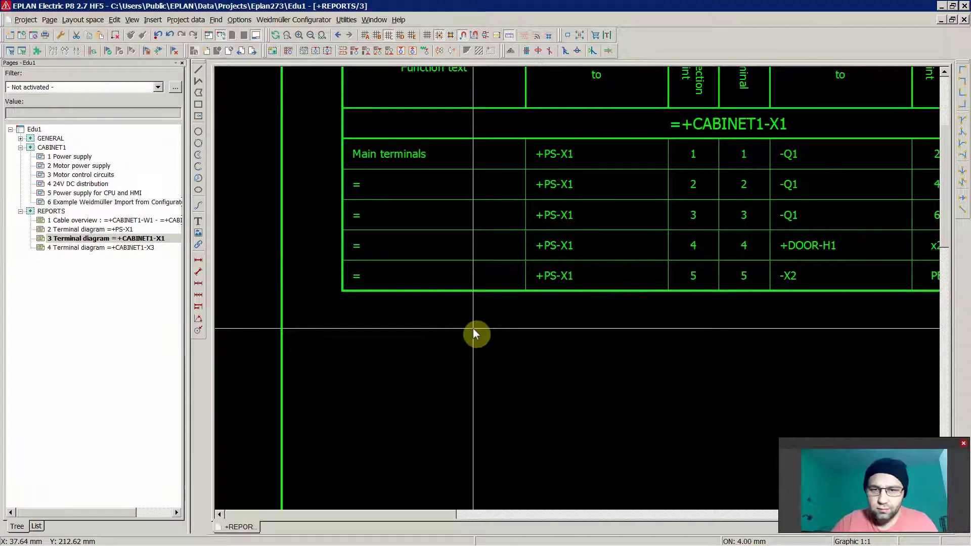
Go to the Motor control circuits page and select, then deselect, the Motor protection device text.
{"action": "left_click", "coordinate": [77, 166]}
{"action": "left_click", "coordinate": [79, 174]}
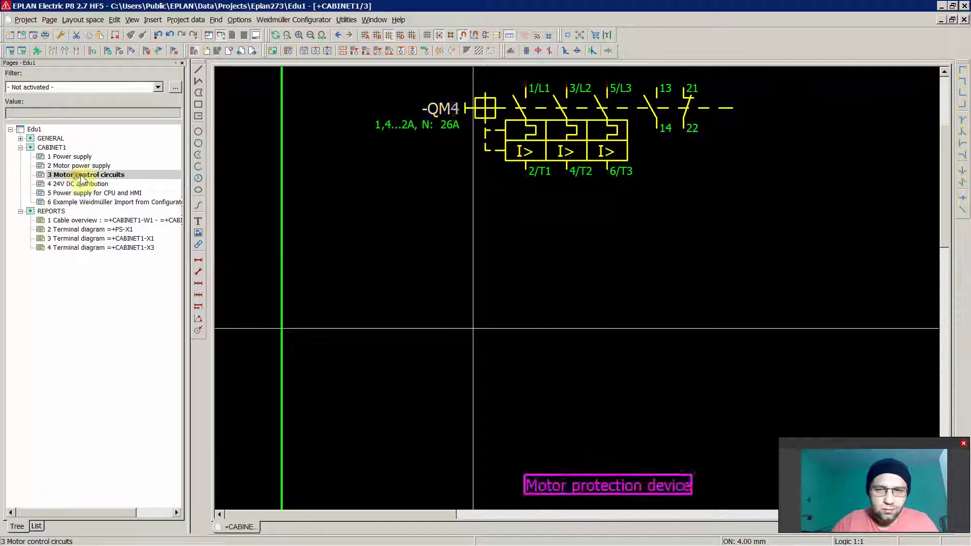
{"action": "scroll", "coordinate": [354, 202], "scroll_direction": "down", "scroll_amount": 3}
{"action": "scroll", "coordinate": [450, 220], "scroll_direction": "up", "scroll_amount": 3}
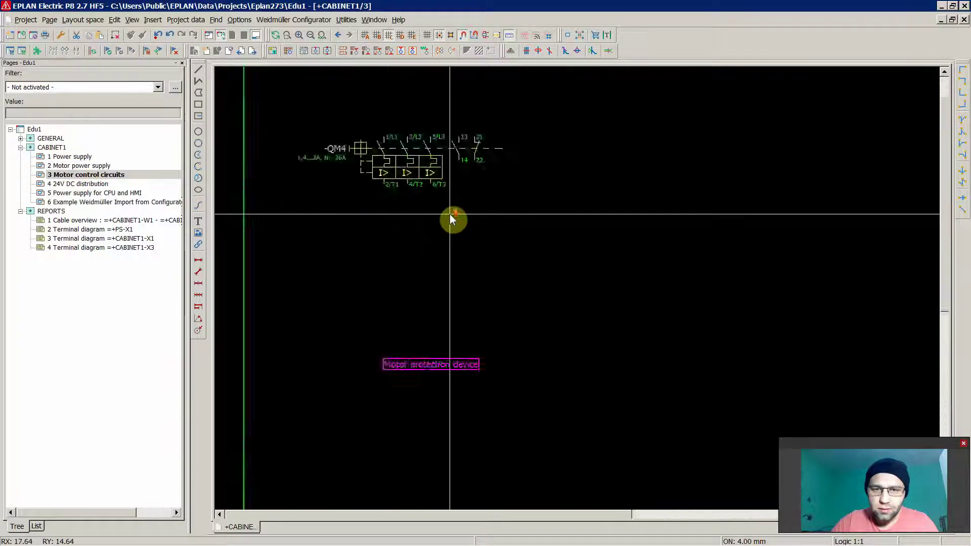
{"action": "left_click", "coordinate": [395, 399]}
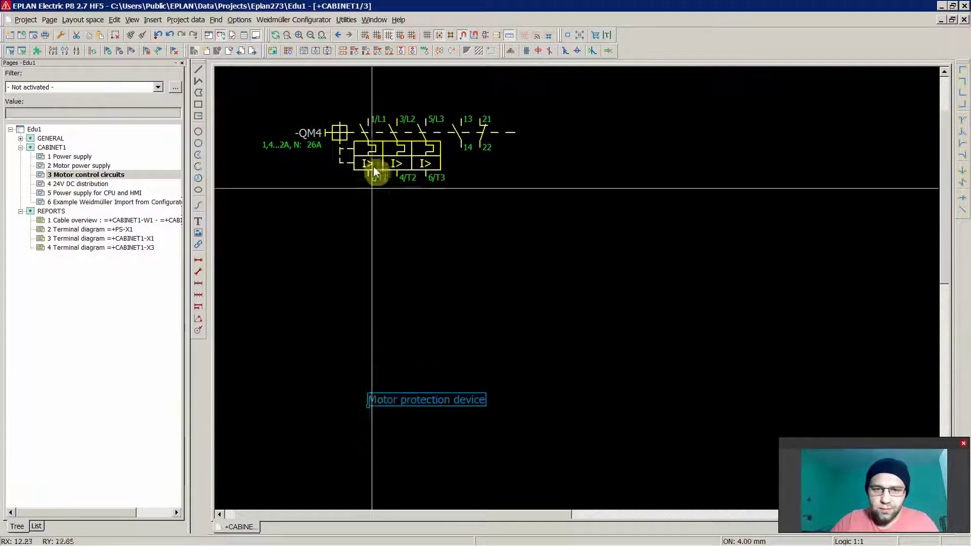
{"action": "left_click", "coordinate": [365, 259]}
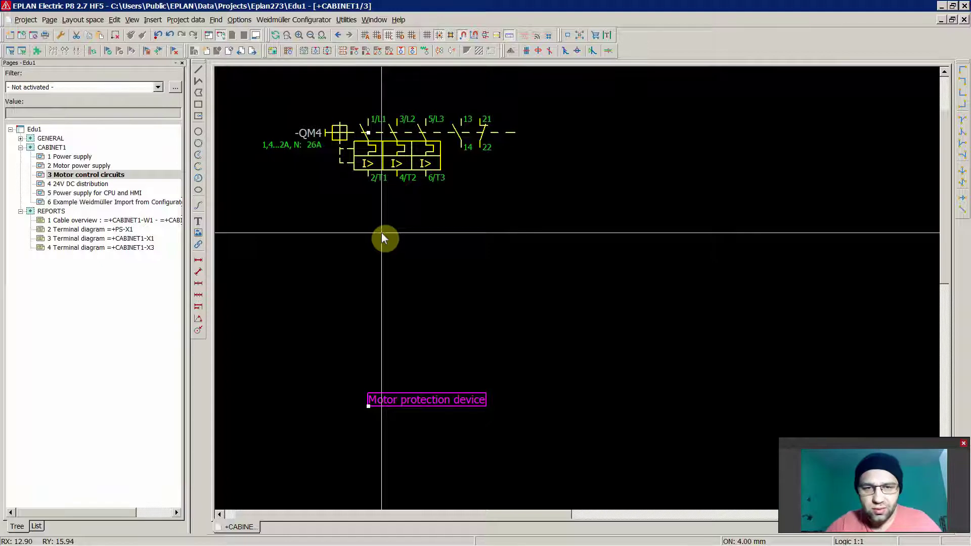
Switch the page's drawing grid to grid C.
{"action": "scroll", "coordinate": [385, 227], "scroll_direction": "down", "scroll_amount": 4}
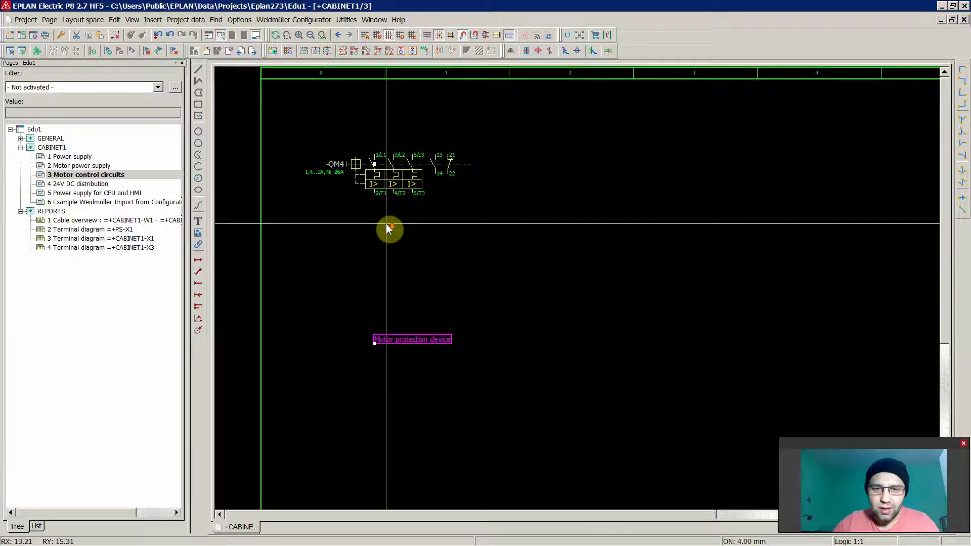
{"action": "scroll", "coordinate": [434, 330], "scroll_direction": "up", "scroll_amount": 2}
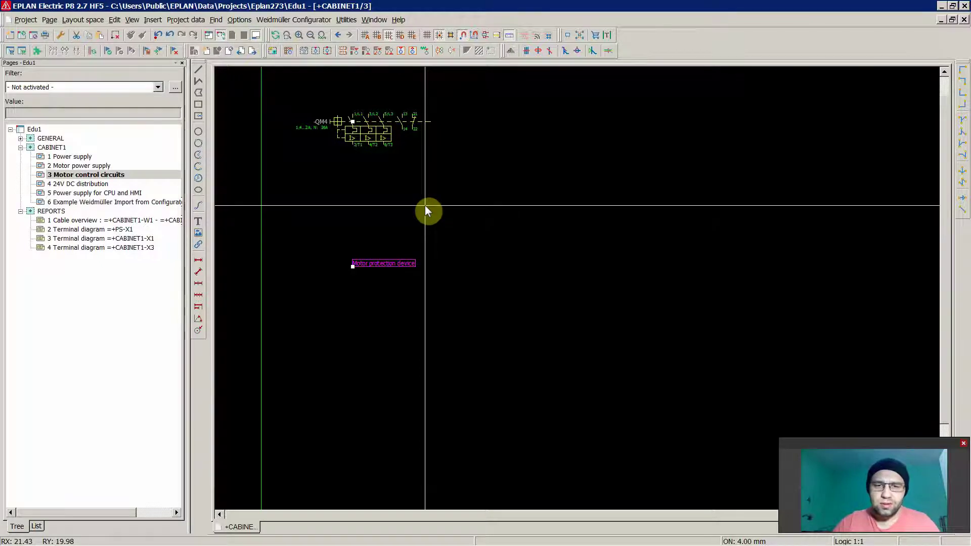
{"action": "left_click", "coordinate": [389, 35]}
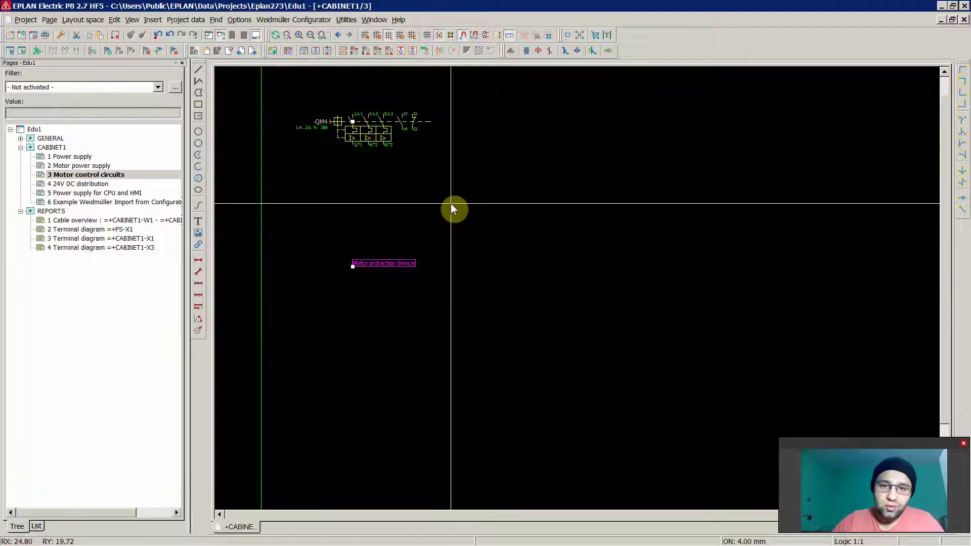
Turn on the grid display so grid dots appear across the Motor control circuits page.
{"action": "scroll", "coordinate": [397, 213], "scroll_direction": "down", "scroll_amount": 3}
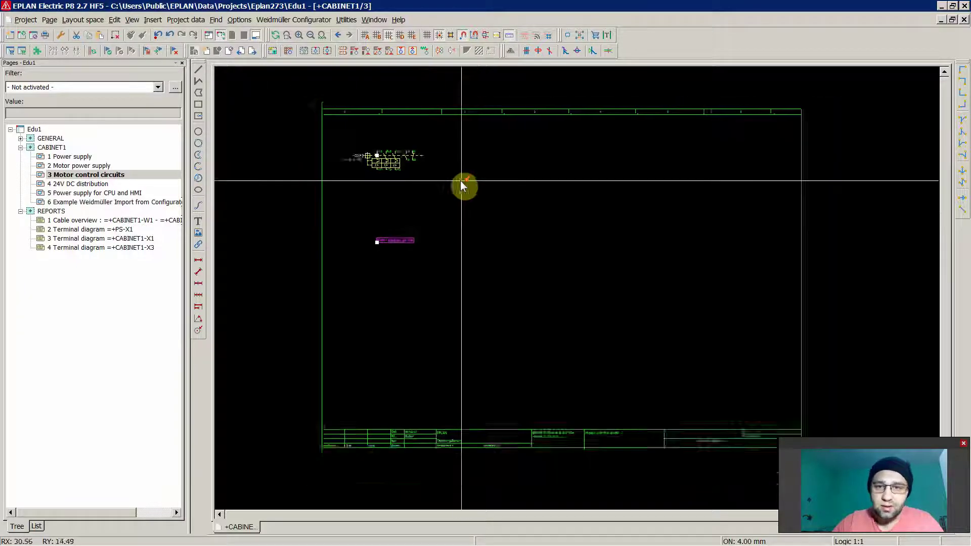
{"action": "scroll", "coordinate": [535, 254], "scroll_direction": "up", "scroll_amount": 1}
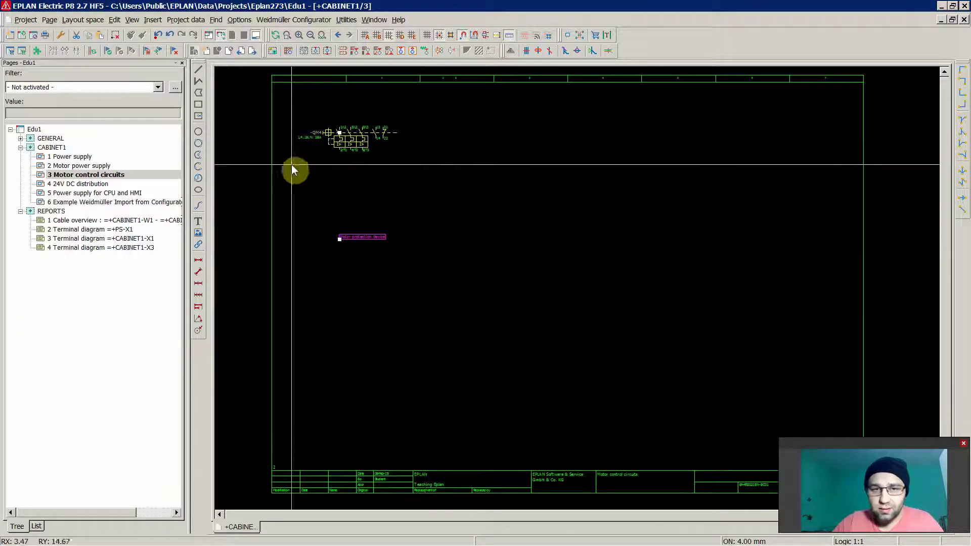
{"action": "scroll", "coordinate": [291, 165], "scroll_direction": "down", "scroll_amount": 1}
{"action": "scroll", "coordinate": [411, 199], "scroll_direction": "up", "scroll_amount": 1}
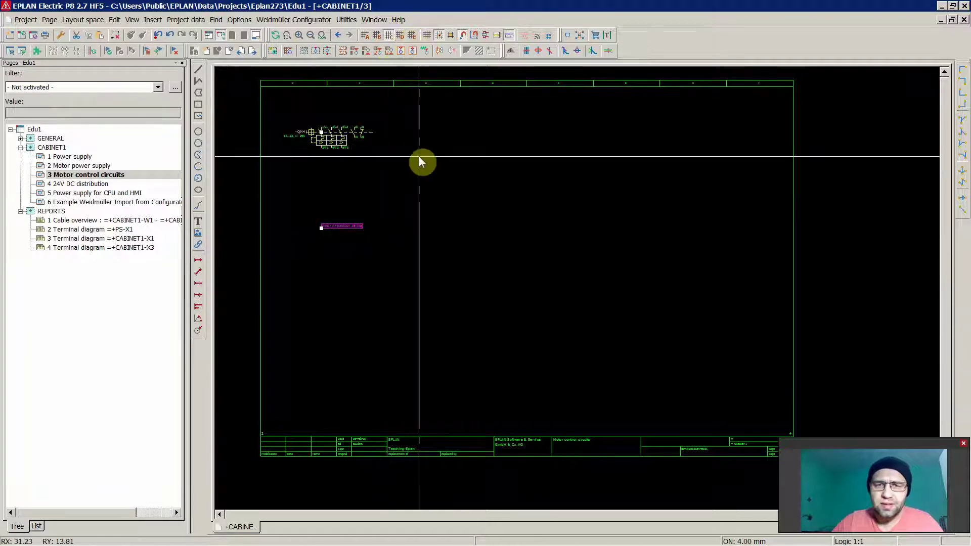
{"action": "left_click", "coordinate": [427, 34]}
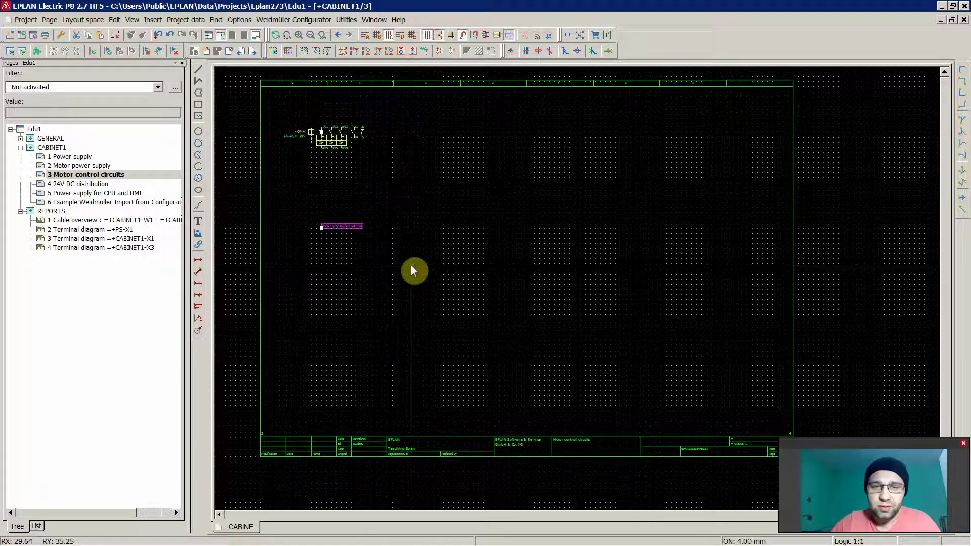
{"action": "scroll", "coordinate": [409, 268], "scroll_direction": "down", "scroll_amount": 2}
{"action": "scroll", "coordinate": [408, 263], "scroll_direction": "up", "scroll_amount": 1}
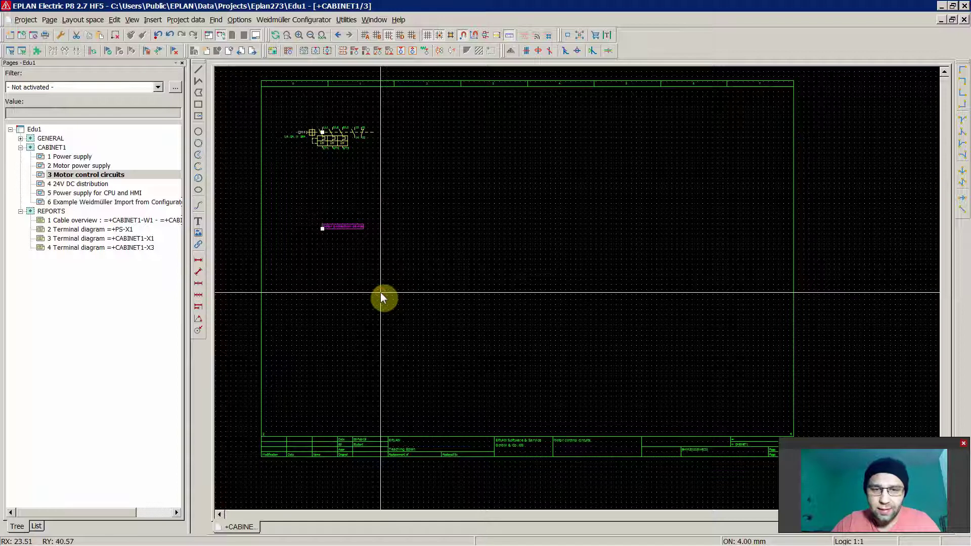
{"action": "scroll", "coordinate": [320, 301], "scroll_direction": "up", "scroll_amount": 1}
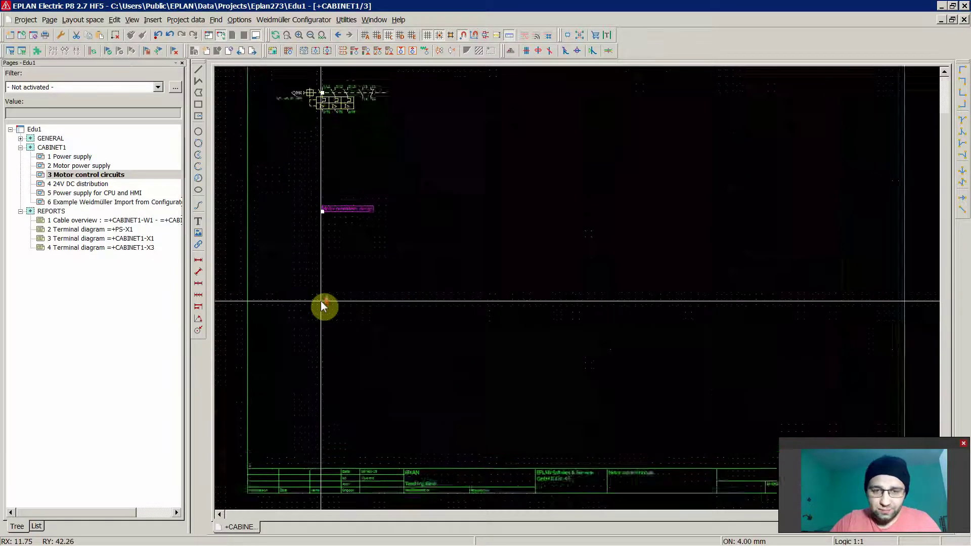
Go to the Motor power supply page and copy terminals 9 to 12.
{"action": "key", "text": "Page_Up"}
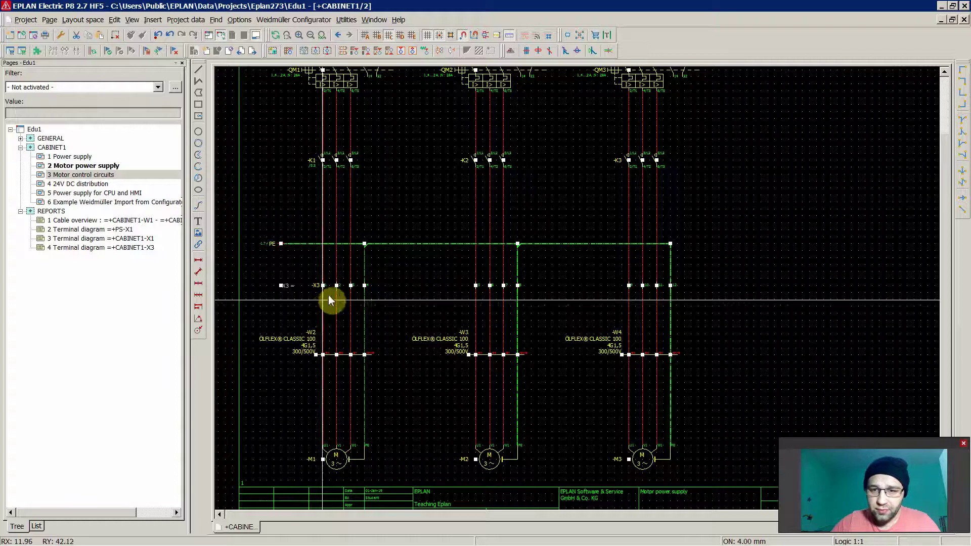
{"action": "scroll", "coordinate": [328, 296], "scroll_direction": "down", "scroll_amount": 1}
{"action": "scroll", "coordinate": [631, 310], "scroll_direction": "up", "scroll_amount": 2}
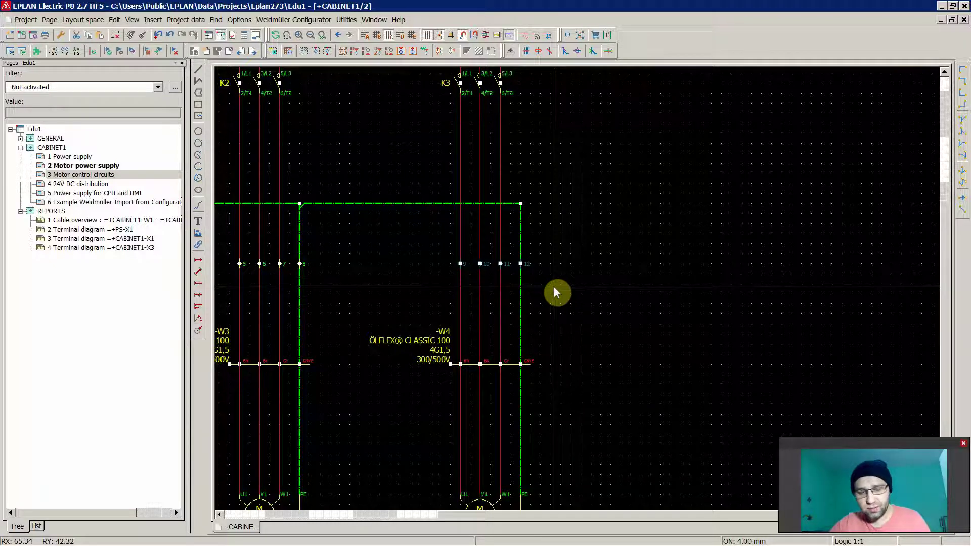
{"action": "key", "text": "ctrl+c"}
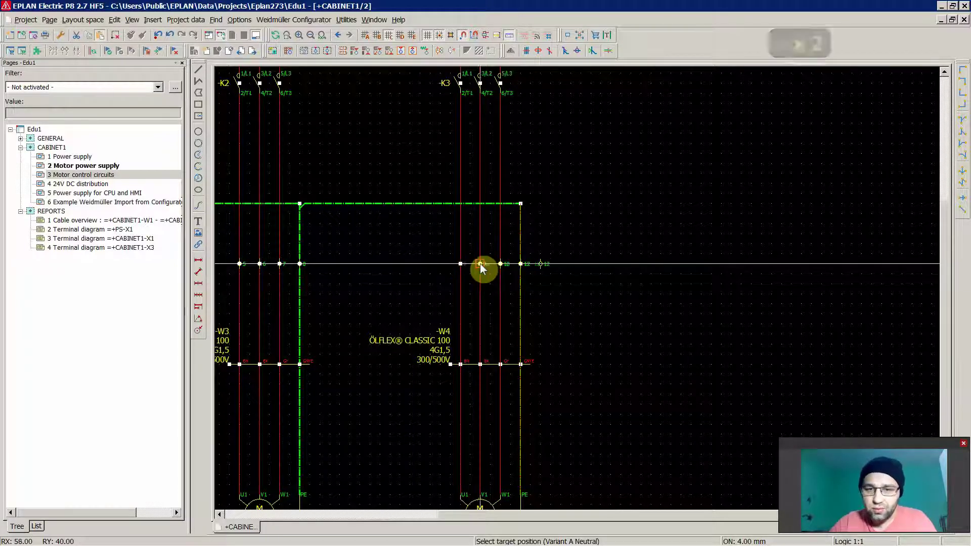
Step the terminal copies along the grid with arrow keys until they line up with the terminal row.
{"action": "key", "text": "Right"}
{"action": "key", "text": "Right"}
{"action": "key", "text": "Right"}
{"action": "key", "text": "Right"}
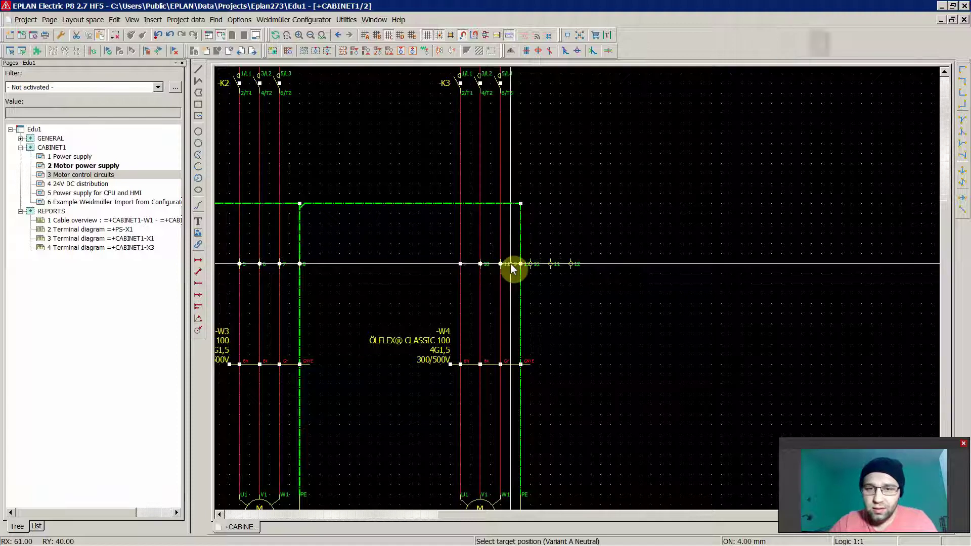
{"action": "key", "text": "Right"}
{"action": "key", "text": "Right"}
{"action": "key", "text": "Right"}
{"action": "key", "text": "Right"}
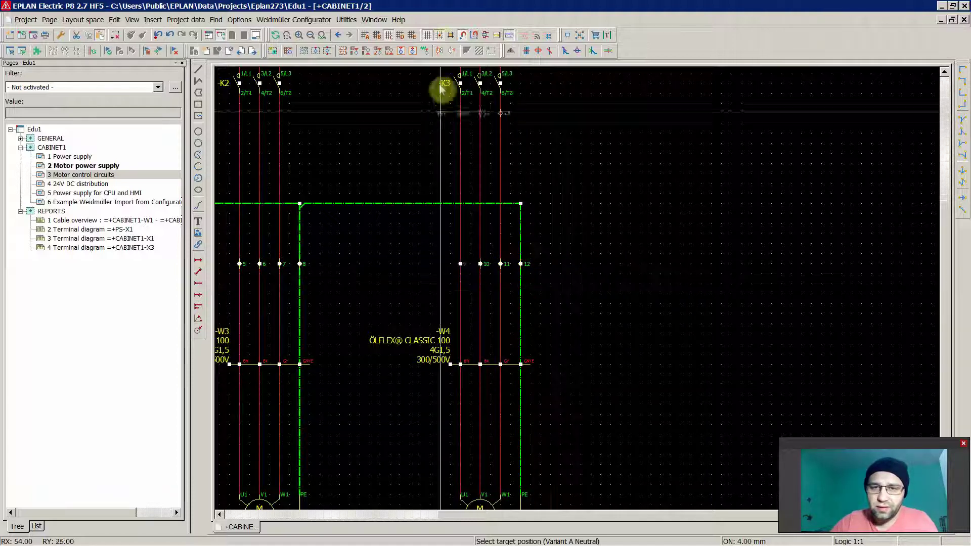
{"action": "left_click", "coordinate": [439, 34]}
{"action": "key", "text": "Up"}
{"action": "key", "text": "Up"}
{"action": "key", "text": "Up"}
{"action": "key", "text": "Up"}
{"action": "key", "text": "Up"}
{"action": "key", "text": "Up"}
{"action": "key", "text": "Up"}
{"action": "key", "text": "Up"}
{"action": "key", "text": "Up"}
{"action": "key", "text": "Up"}
{"action": "key", "text": "Up"}
{"action": "key", "text": "Up"}
{"action": "key", "text": "Up"}
{"action": "key", "text": "Up"}
{"action": "key", "text": "Up"}
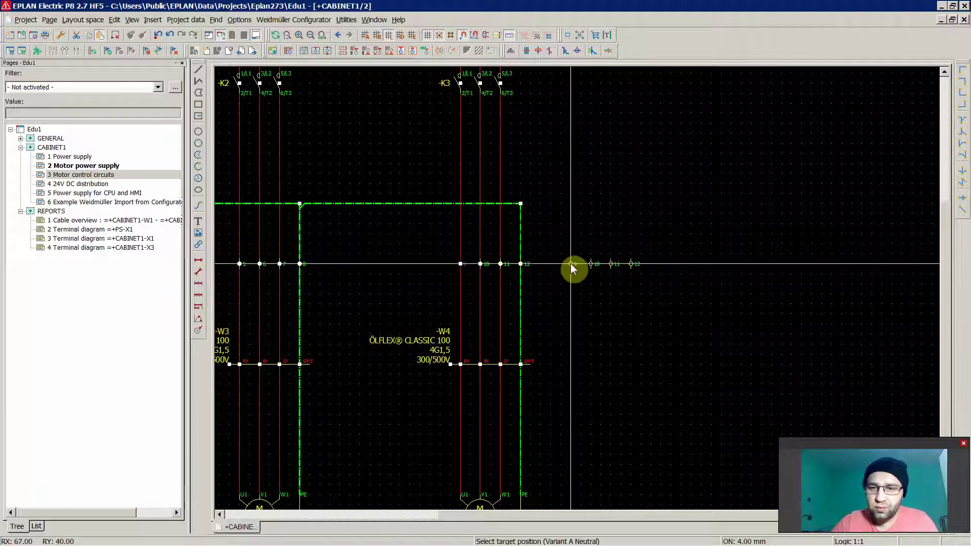
{"action": "key", "text": "Right"}
{"action": "key", "text": "Right"}
{"action": "key", "text": "Right"}
{"action": "key", "text": "Right"}
{"action": "key", "text": "Right"}
{"action": "key", "text": "Right"}
{"action": "key", "text": "Right"}
{"action": "key", "text": "Right"}
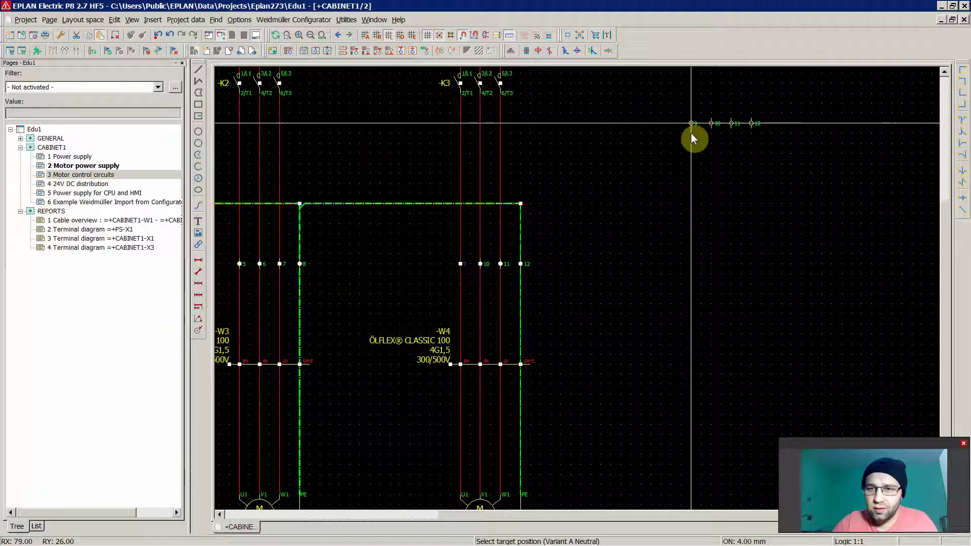
{"action": "key", "text": "Down"}
{"action": "key", "text": "Down"}
{"action": "key", "text": "Down"}
{"action": "key", "text": "Down"}
{"action": "key", "text": "Down"}
{"action": "key", "text": "Down"}
{"action": "key", "text": "Down"}
{"action": "key", "text": "Down"}
{"action": "key", "text": "Down"}
{"action": "key", "text": "Down"}
{"action": "key", "text": "Down"}
{"action": "key", "text": "Down"}
{"action": "key", "text": "Down"}
{"action": "key", "text": "Down"}
{"action": "key", "text": "Down"}
{"action": "key", "text": "Down"}
{"action": "key", "text": "Down"}
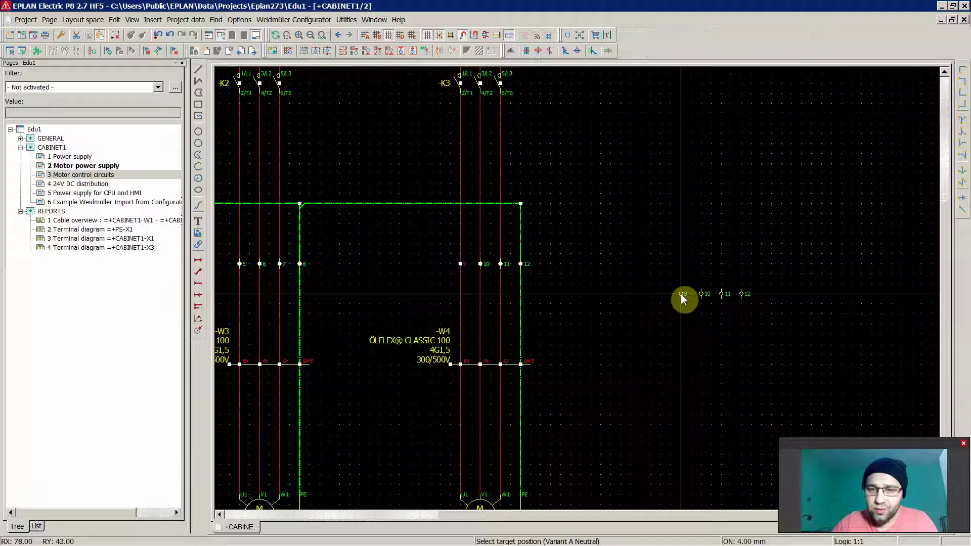
{"action": "key", "text": "Left"}
{"action": "key", "text": "Left"}
{"action": "key", "text": "Left"}
{"action": "key", "text": "Left"}
{"action": "key", "text": "Left"}
{"action": "key", "text": "Left"}
{"action": "key", "text": "Left"}
{"action": "key", "text": "Left"}
{"action": "key", "text": "Left"}
{"action": "key", "text": "Left"}
{"action": "key", "text": "Left"}
{"action": "key", "text": "Left"}
{"action": "key", "text": "Left"}
{"action": "key", "text": "Up"}
{"action": "key", "text": "Up"}
{"action": "key", "text": "Up"}
{"action": "key", "text": "Up"}
{"action": "key", "text": "Up"}
{"action": "key", "text": "Up"}
{"action": "key", "text": "Up"}
{"action": "key", "text": "Up"}
{"action": "key", "text": "Up"}
{"action": "key", "text": "Up"}
{"action": "key", "text": "Up"}
{"action": "key", "text": "Up"}
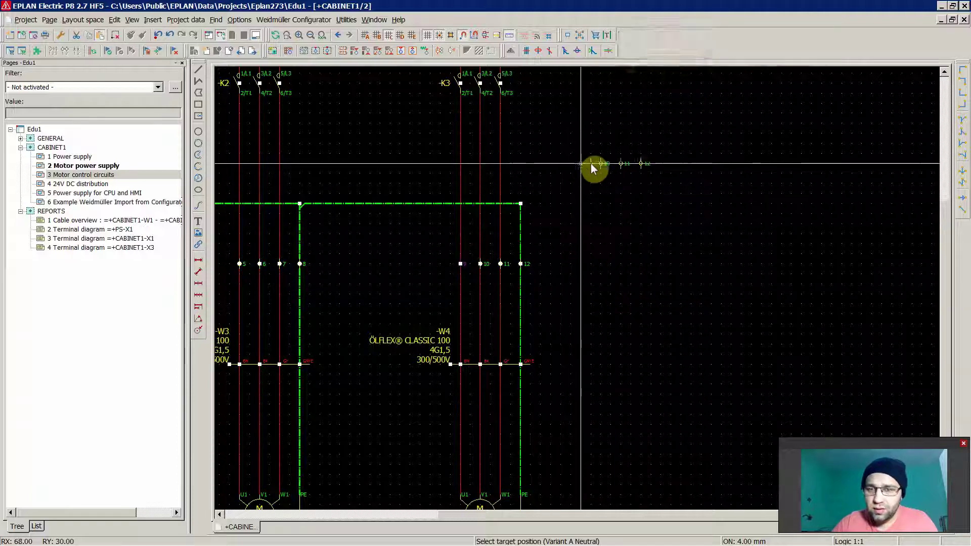
{"action": "key", "text": "Right"}
{"action": "key", "text": "Right"}
{"action": "key", "text": "Right"}
{"action": "key", "text": "Right"}
{"action": "key", "text": "Right"}
{"action": "key", "text": "Right"}
{"action": "key", "text": "Right"}
{"action": "key", "text": "Right"}
{"action": "key", "text": "Right"}
{"action": "key", "text": "Right"}
{"action": "key", "text": "Right"}
{"action": "key", "text": "Right"}
{"action": "key", "text": "Right"}
{"action": "key", "text": "Right"}
{"action": "key", "text": "Right"}
{"action": "key", "text": "Right"}
{"action": "key", "text": "Right"}
{"action": "key", "text": "Right"}
{"action": "key", "text": "Down"}
{"action": "key", "text": "Down"}
{"action": "key", "text": "Down"}
{"action": "key", "text": "Down"}
{"action": "key", "text": "Down"}
{"action": "key", "text": "Down"}
{"action": "key", "text": "Down"}
{"action": "key", "text": "Down"}
{"action": "key", "text": "Down"}
{"action": "key", "text": "Down"}
{"action": "key", "text": "Down"}
{"action": "key", "text": "Down"}
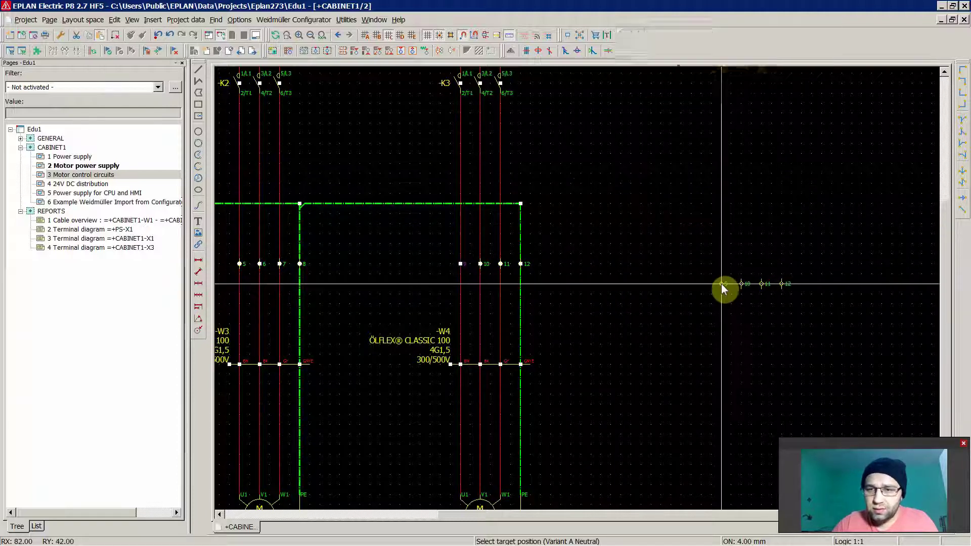
{"action": "key", "text": "Left"}
{"action": "key", "text": "Left"}
{"action": "key", "text": "Left"}
{"action": "key", "text": "Left"}
{"action": "key", "text": "Left"}
{"action": "key", "text": "Left"}
{"action": "key", "text": "Left"}
{"action": "key", "text": "Left"}
{"action": "key", "text": "Left"}
{"action": "key", "text": "Left"}
{"action": "key", "text": "Left"}
{"action": "key", "text": "Down"}
{"action": "key", "text": "Down"}
{"action": "key", "text": "Down"}
{"action": "key", "text": "Down"}
{"action": "key", "text": "Down"}
{"action": "key", "text": "Down"}
{"action": "key", "text": "Down"}
{"action": "key", "text": "Down"}
{"action": "key", "text": "Down"}
{"action": "key", "text": "Right"}
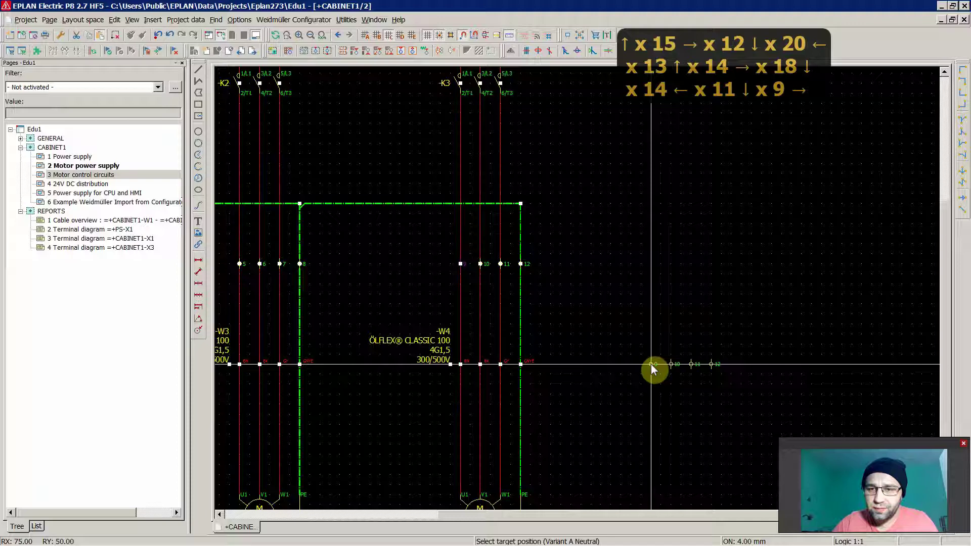
{"action": "key", "text": "Right"}
{"action": "key", "text": "Right"}
{"action": "key", "text": "Right"}
{"action": "key", "text": "Right"}
{"action": "key", "text": "Right"}
{"action": "key", "text": "Right"}
{"action": "key", "text": "Right"}
{"action": "key", "text": "Right"}
{"action": "key", "text": "Right"}
{"action": "key", "text": "Right"}
{"action": "key", "text": "Right"}
{"action": "key", "text": "Right"}
{"action": "key", "text": "Up"}
{"action": "key", "text": "Up"}
{"action": "key", "text": "Up"}
{"action": "key", "text": "Up"}
{"action": "key", "text": "Up"}
{"action": "key", "text": "Up"}
{"action": "key", "text": "Up"}
{"action": "key", "text": "Up"}
{"action": "key", "text": "Up"}
{"action": "key", "text": "Up"}
{"action": "key", "text": "Up"}
{"action": "key", "text": "Up"}
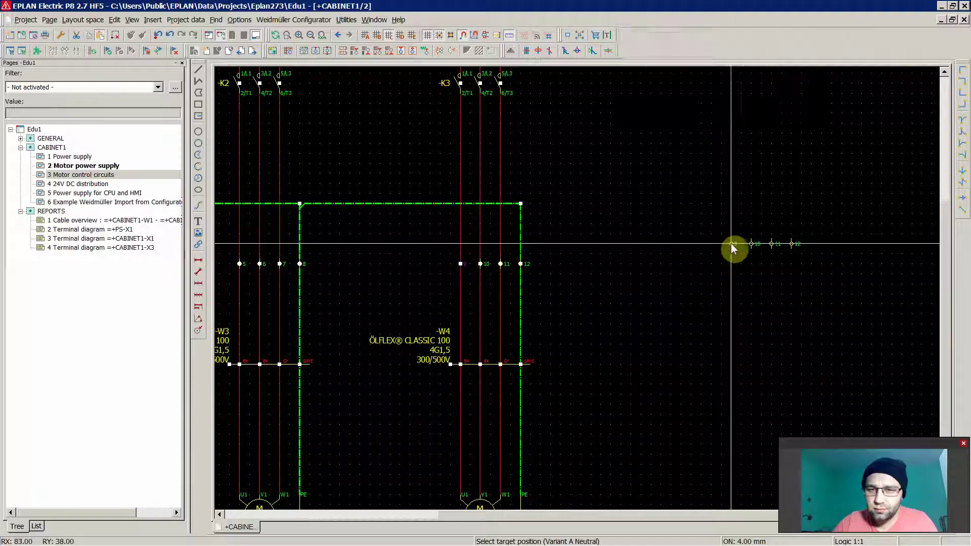
{"action": "key", "text": "Left"}
{"action": "key", "text": "Left"}
{"action": "key", "text": "Left"}
{"action": "key", "text": "Left"}
{"action": "key", "text": "Left"}
{"action": "key", "text": "Left"}
{"action": "key", "text": "Left"}
{"action": "key", "text": "Left"}
{"action": "key", "text": "Left"}
{"action": "key", "text": "Left"}
{"action": "key", "text": "Down"}
{"action": "key", "text": "Down"}
{"action": "key", "text": "Left"}
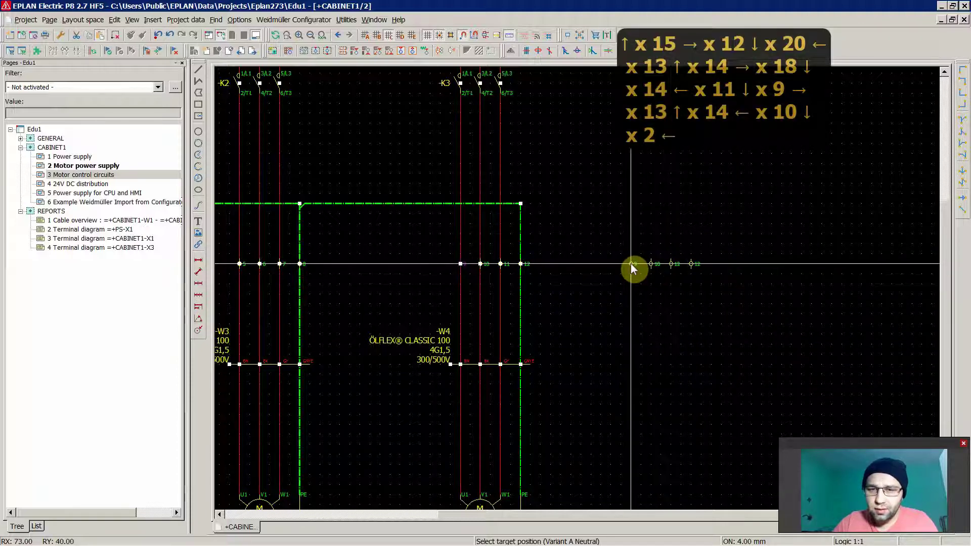
{"action": "key", "text": "Left"}
{"action": "key", "text": "Left"}
{"action": "key", "text": "Left"}
{"action": "key", "text": "Left"}
{"action": "key", "text": "Left"}
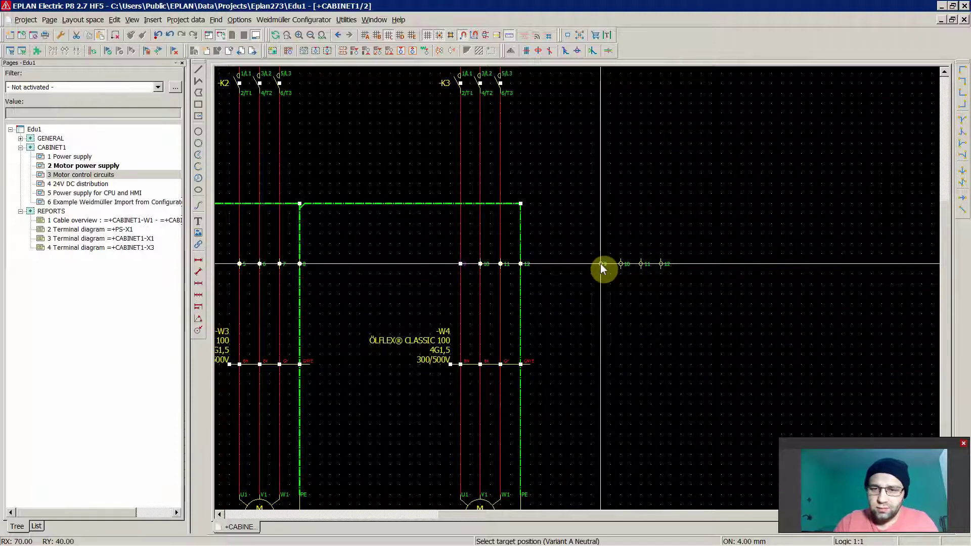
Place the copies beside terminal 12, numbered 13 to 16.
{"action": "left_click", "coordinate": [602, 265]}
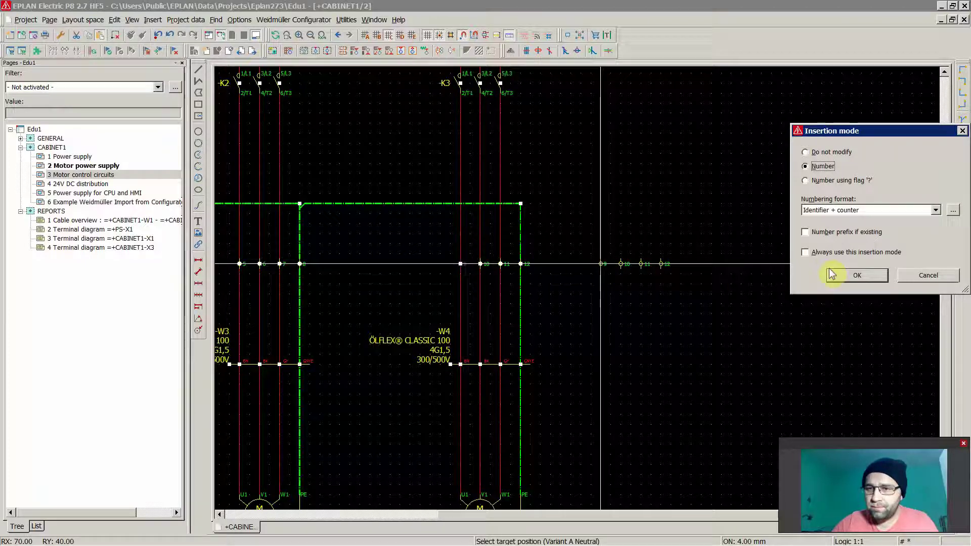
{"action": "left_click", "coordinate": [860, 275]}
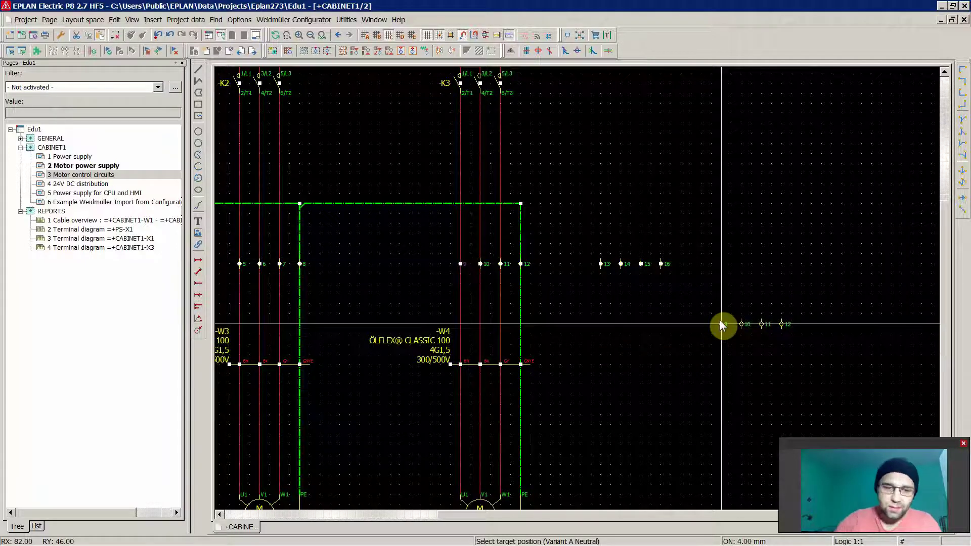
{"action": "key", "text": "Escape"}
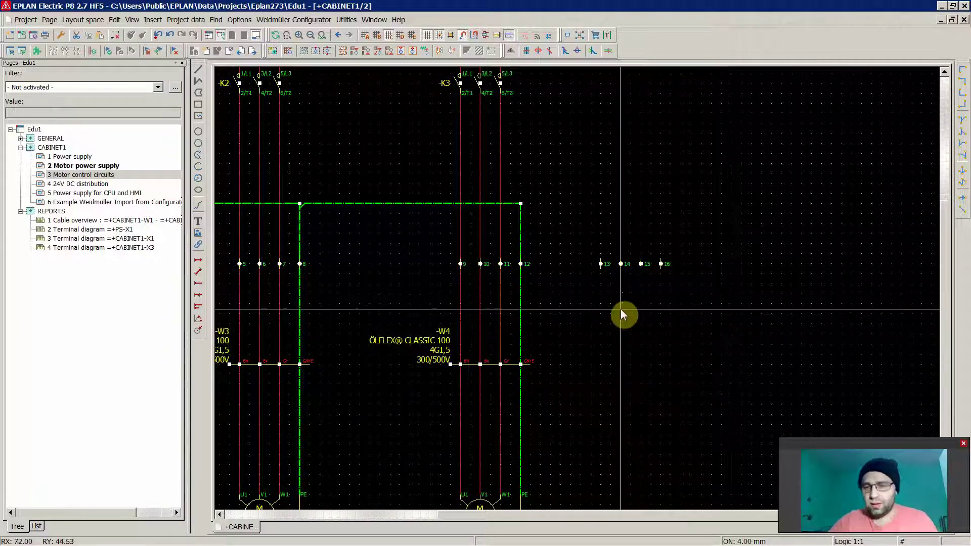